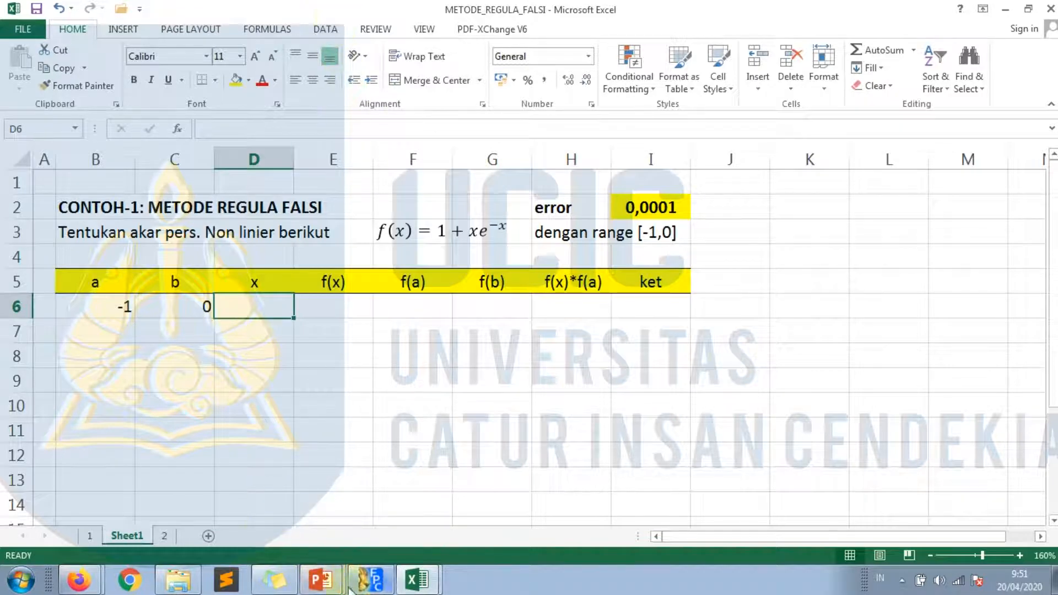
Switch to the PowerPoint slide show, read the Regula-Falsi algorithm slide, and return to the METODE_REGULA_FALSI workbook in Excel
{"action": "left_click", "coordinate": [321, 578]}
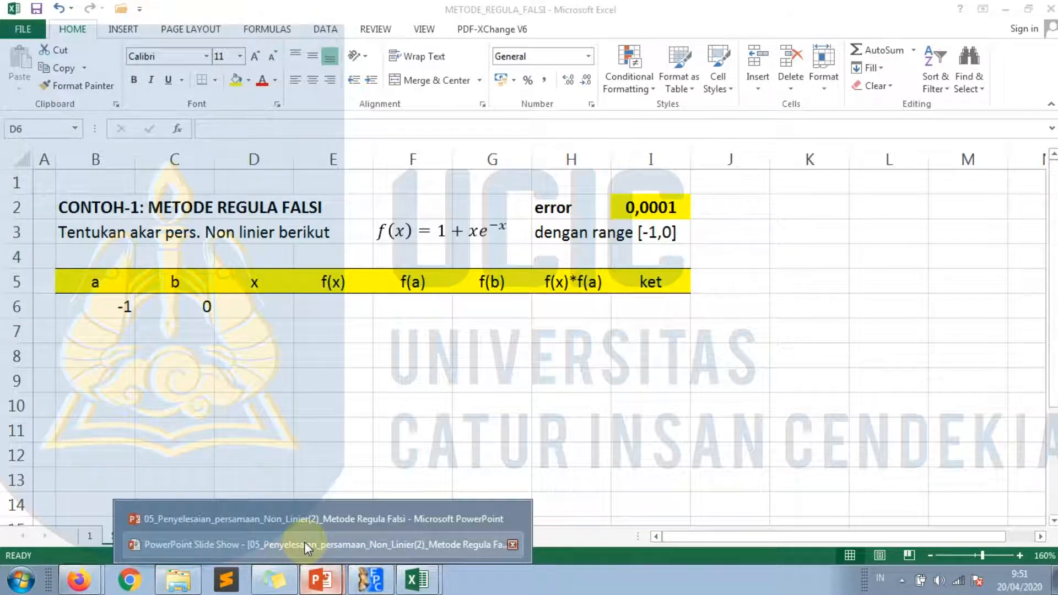
{"action": "left_click", "coordinate": [304, 541]}
{"action": "key", "text": "Left"}
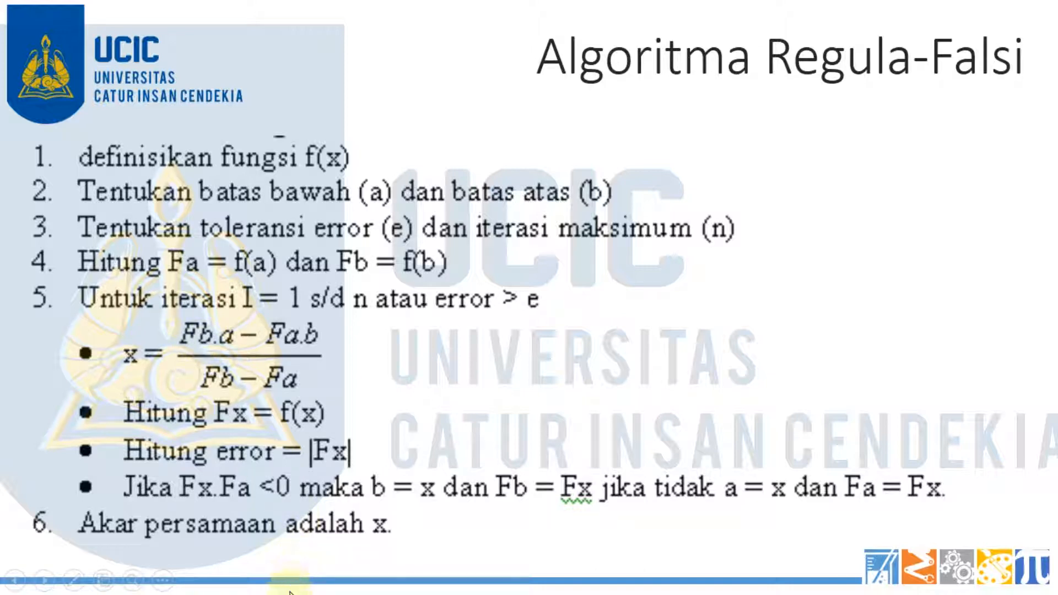
{"action": "key", "text": "super"}
{"action": "left_click", "coordinate": [416, 579]}
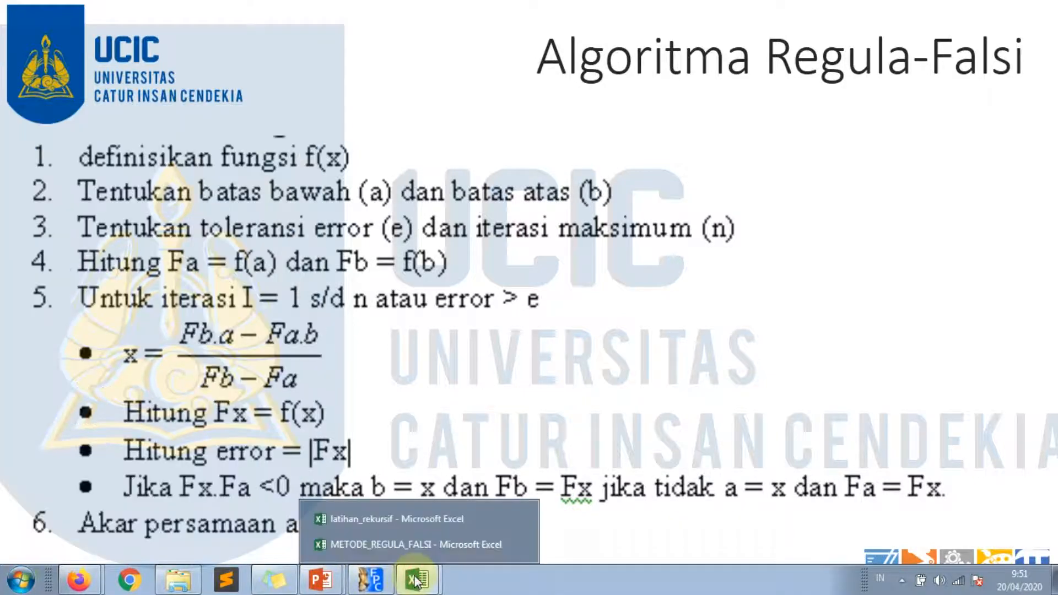
{"action": "left_click", "coordinate": [406, 543]}
Enter the formula =1+B6*POWER(EXP(1);-B6) in cell F6 to calculate f(a)
{"action": "left_click", "coordinate": [426, 306]}
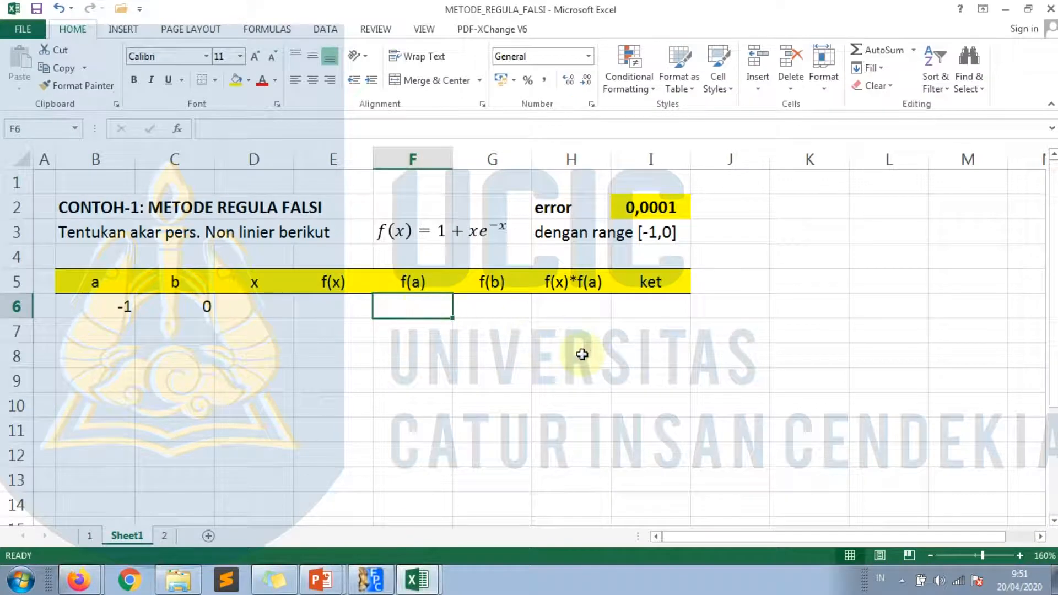
{"action": "type", "text": "="}
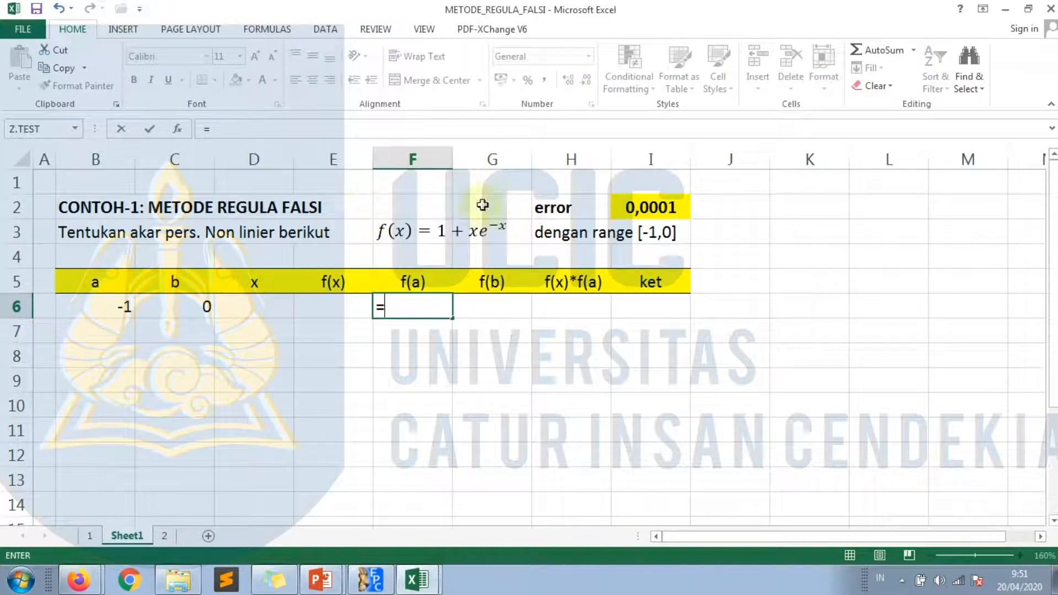
{"action": "type", "text": "1+"}
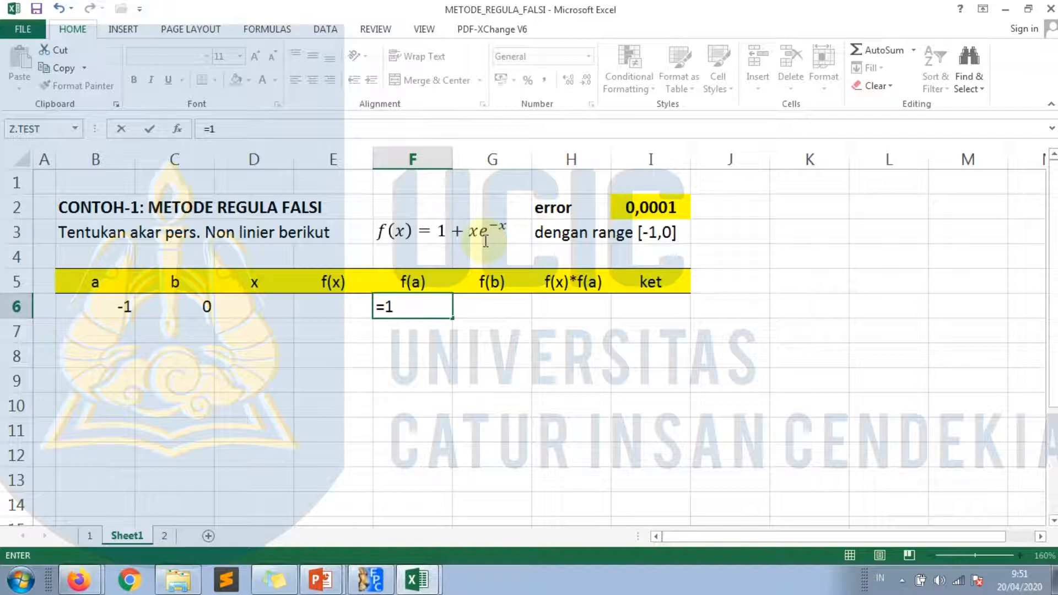
{"action": "left_click", "coordinate": [86, 300]}
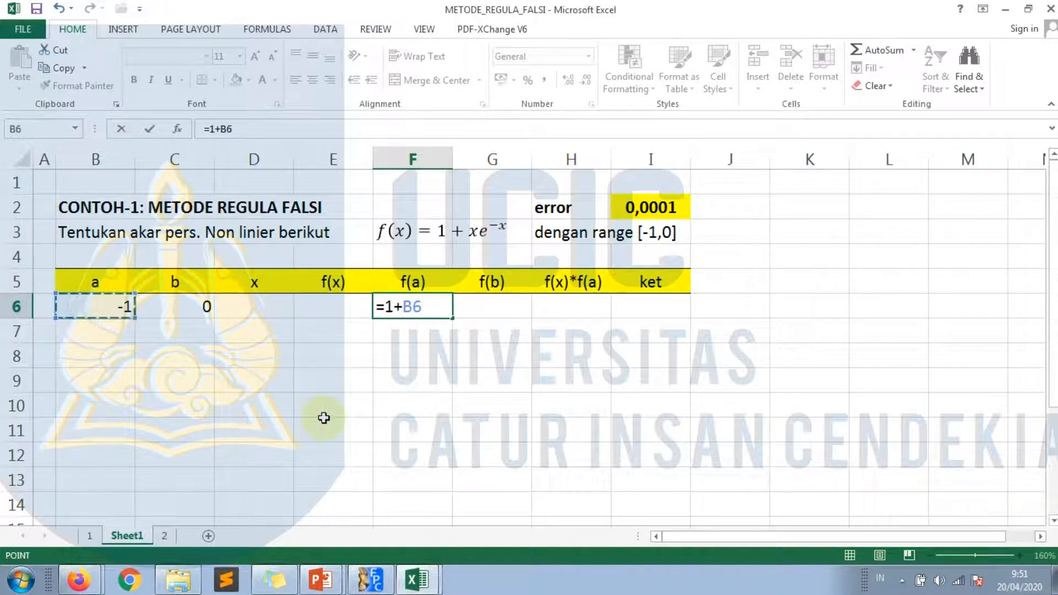
{"action": "type", "text": "*"}
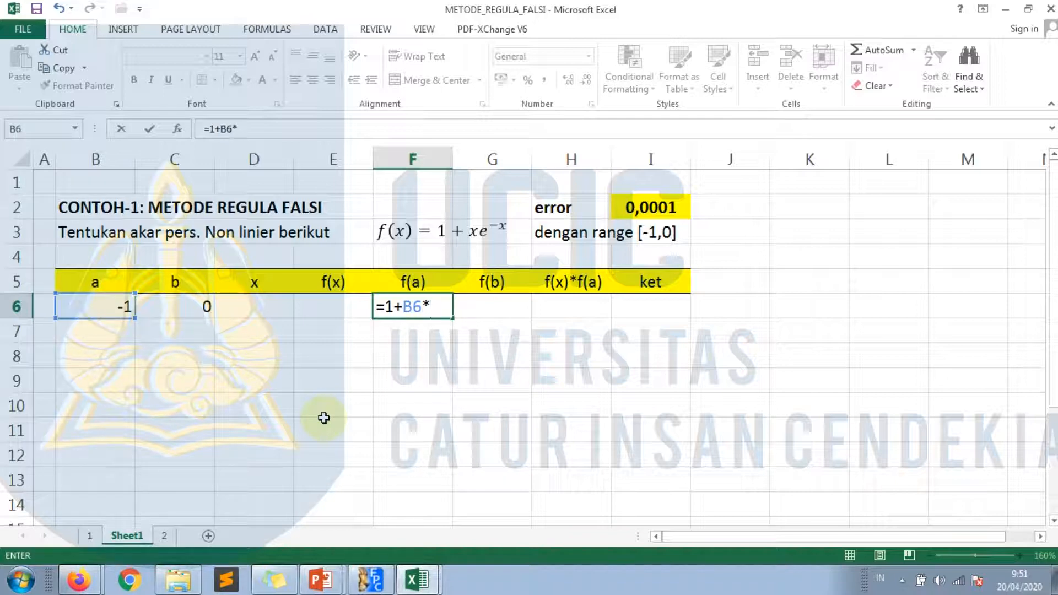
{"action": "type", "text": "po"}
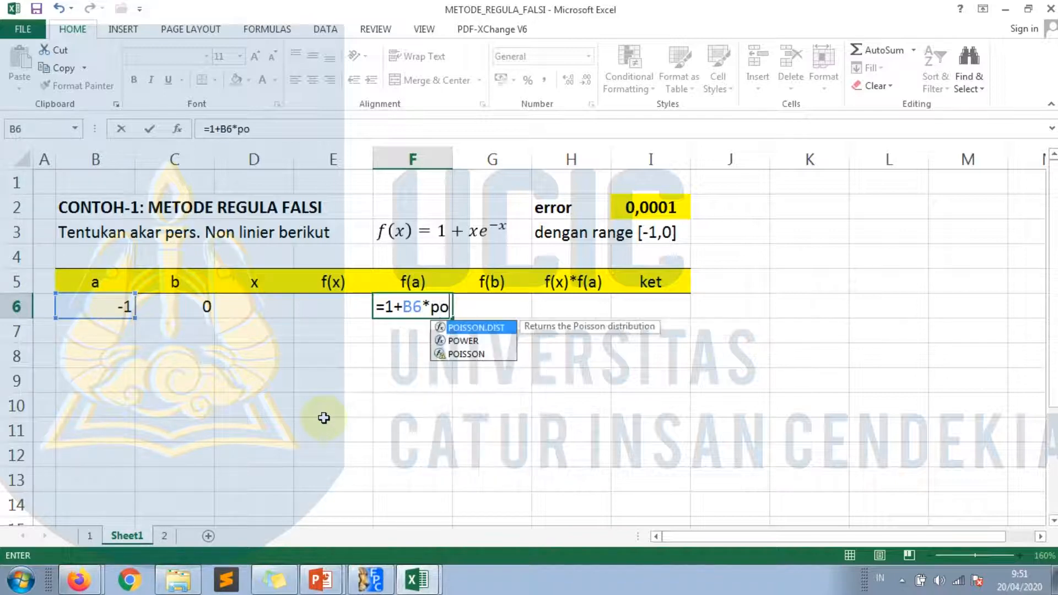
{"action": "type", "text": "wer("}
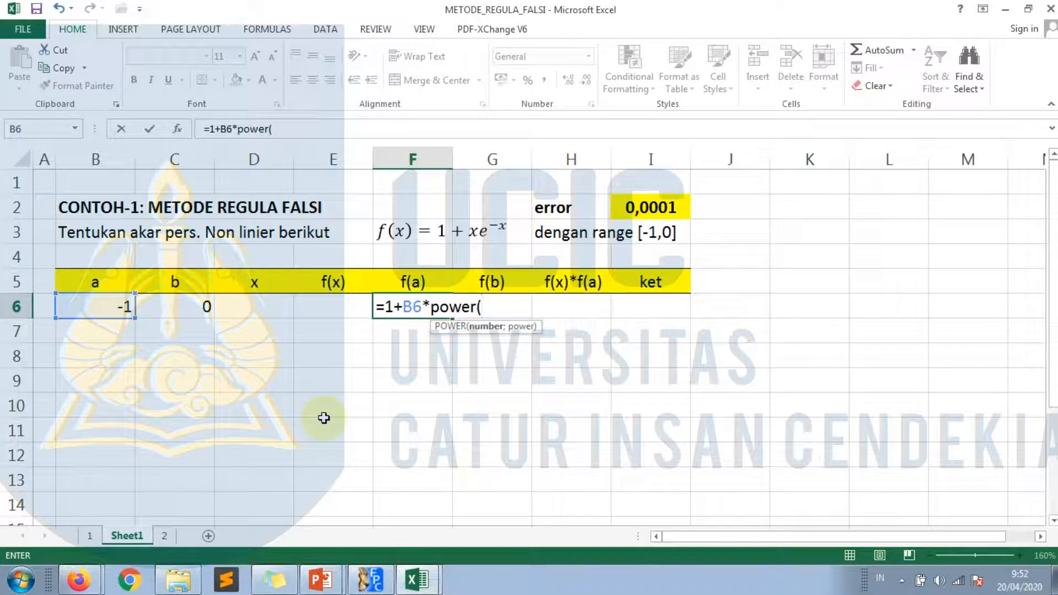
{"action": "type", "text": "exp(1);"}
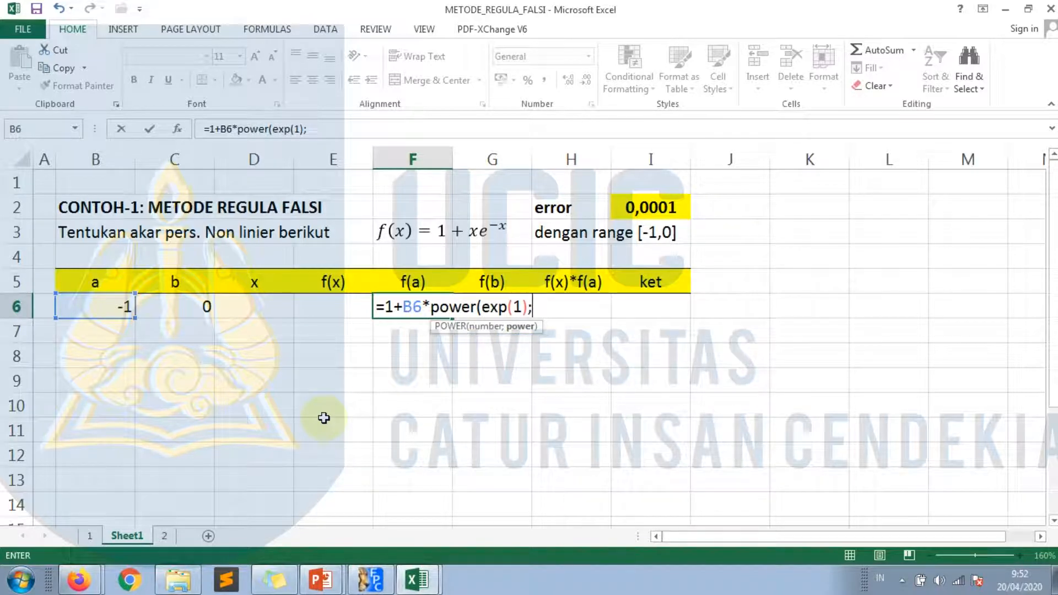
{"action": "type", "text": "-"}
{"action": "left_click", "coordinate": [99, 307]}
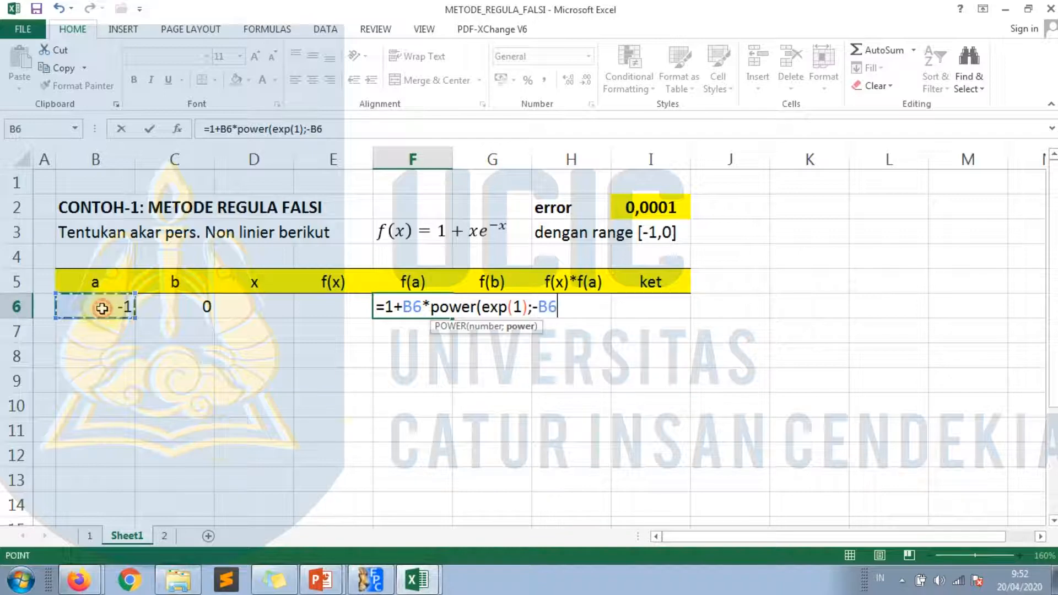
{"action": "type", "text": ")"}
{"action": "key", "text": "Return"}
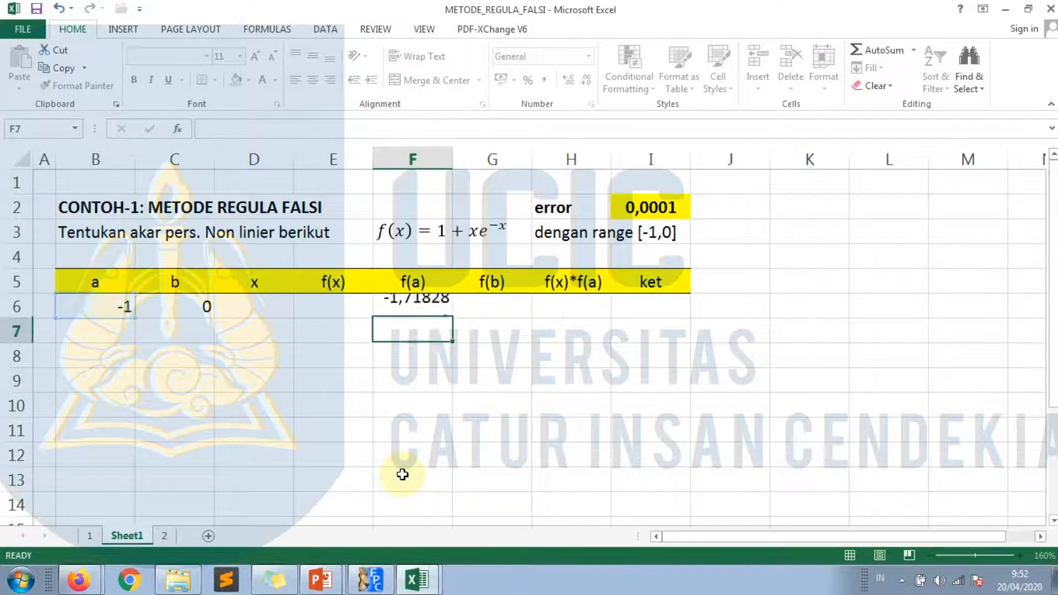
Copy the f(a) formula from F6 into the f(b) cell G6 and check its cell references
{"action": "key", "text": "Up"}
{"action": "key", "text": "ctrl+c"}
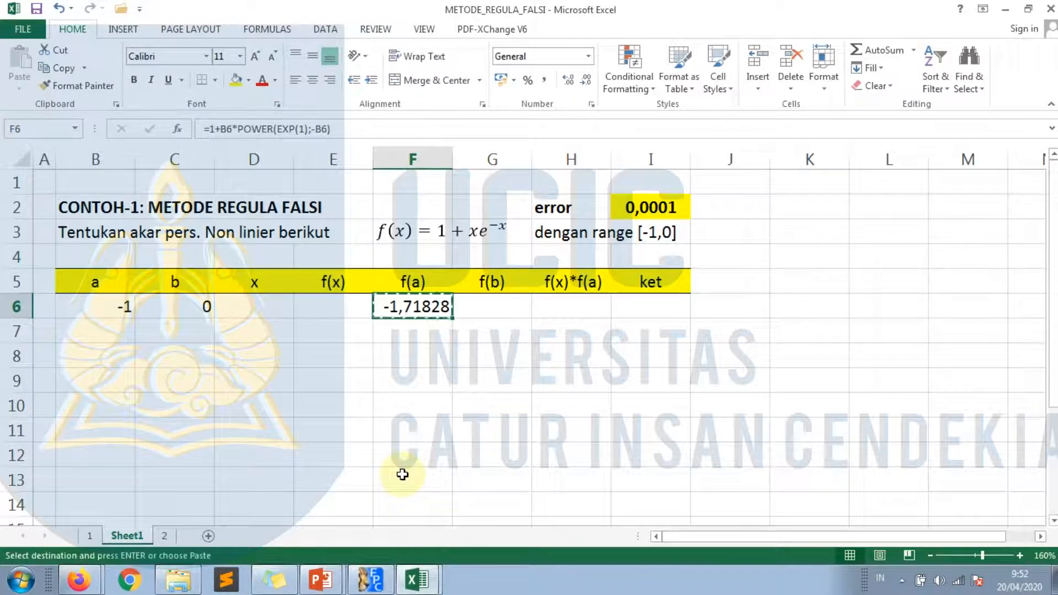
{"action": "key", "text": "Right"}
{"action": "key", "text": "Return"}
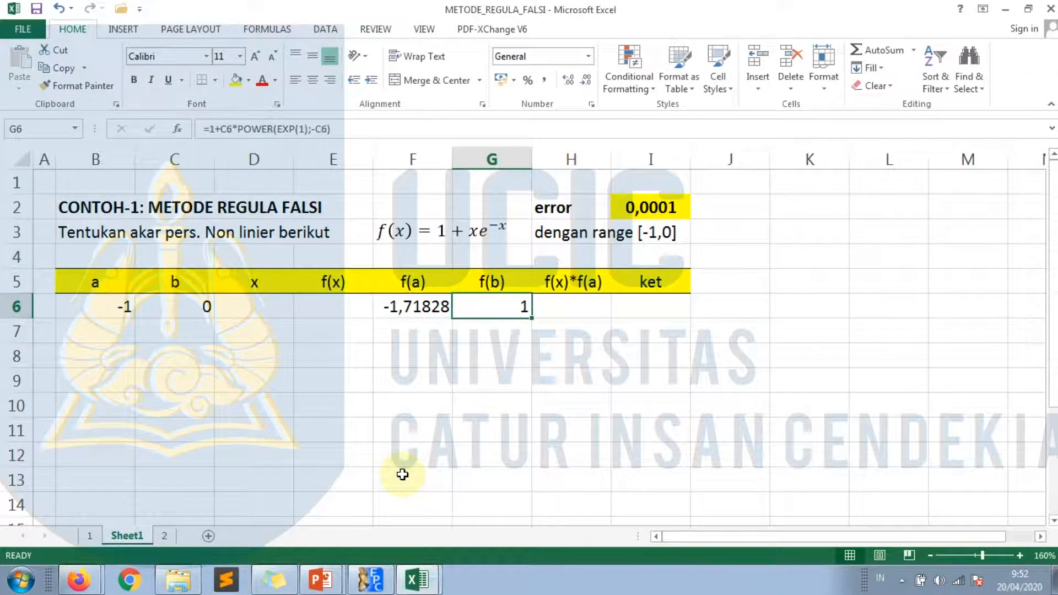
{"action": "key", "text": "F2"}
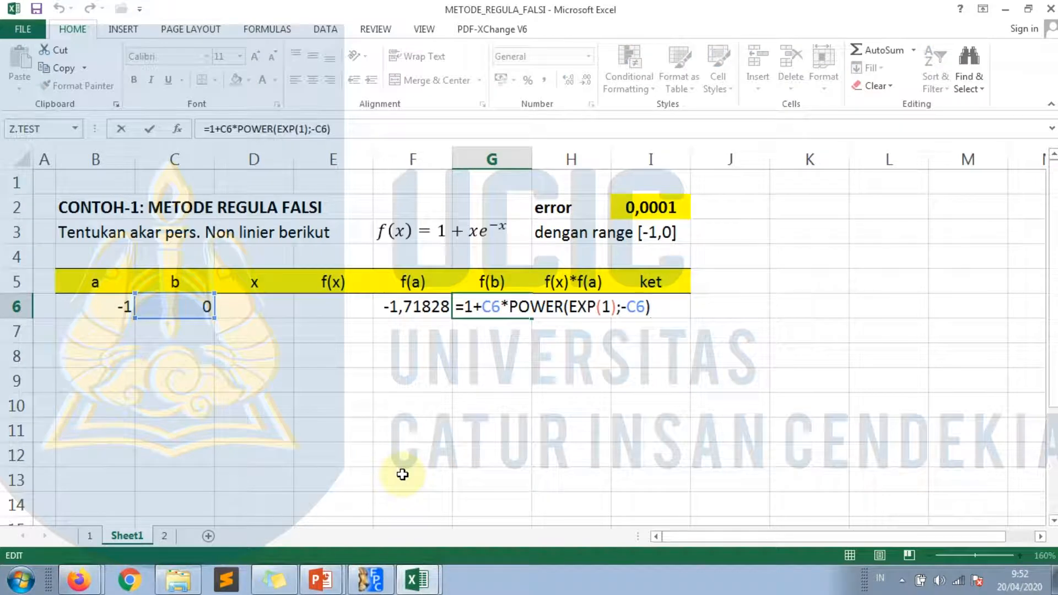
{"action": "key", "text": "Escape"}
Select cell D6, consult the formula for x on the PowerPoint algorithm slide, and return to the METODE_REGULA_FALSI workbook in Excel
{"action": "key", "text": "Left"}
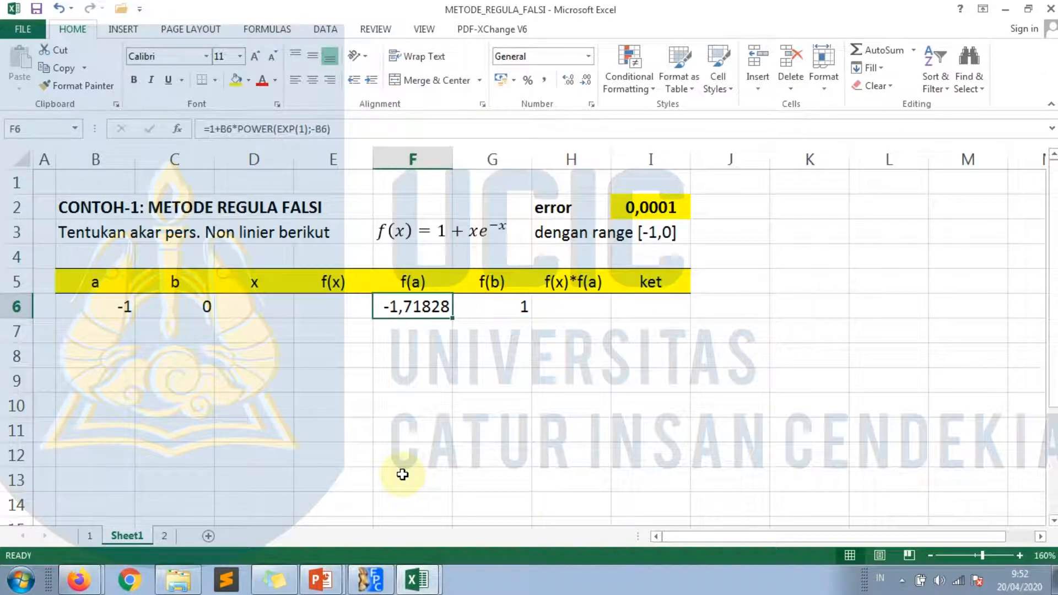
{"action": "key", "text": "Left"}
{"action": "key", "text": "Left"}
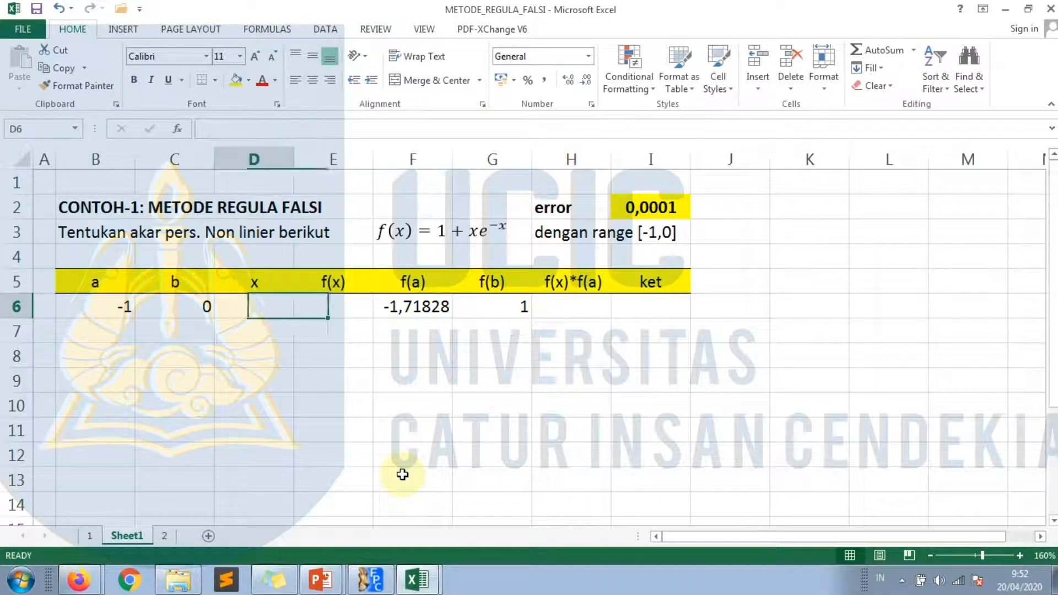
{"action": "left_click", "coordinate": [320, 579]}
{"action": "left_click", "coordinate": [313, 543]}
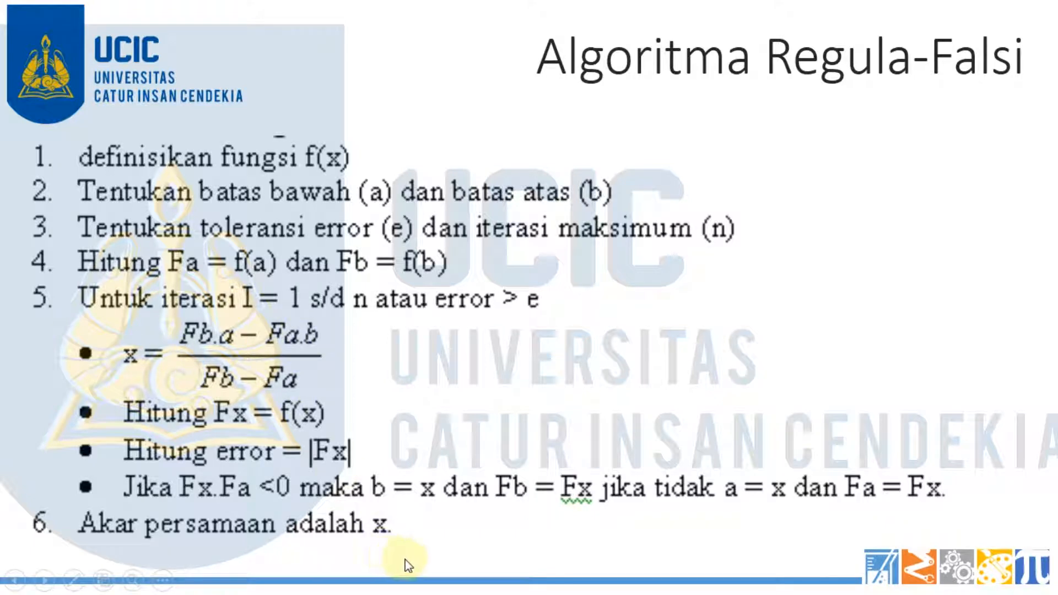
{"action": "key", "text": "super"}
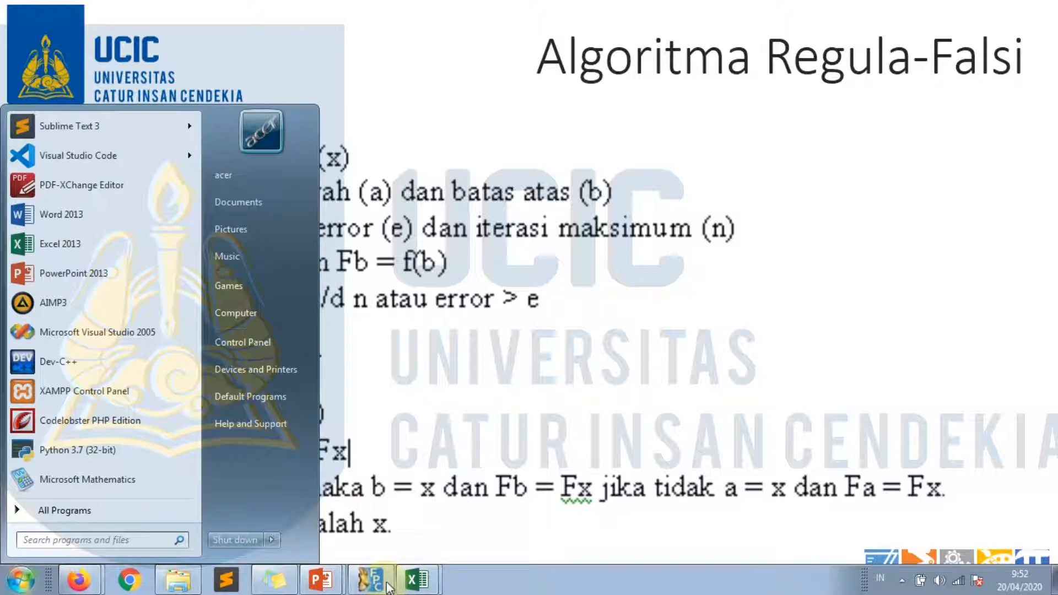
{"action": "left_click", "coordinate": [417, 580]}
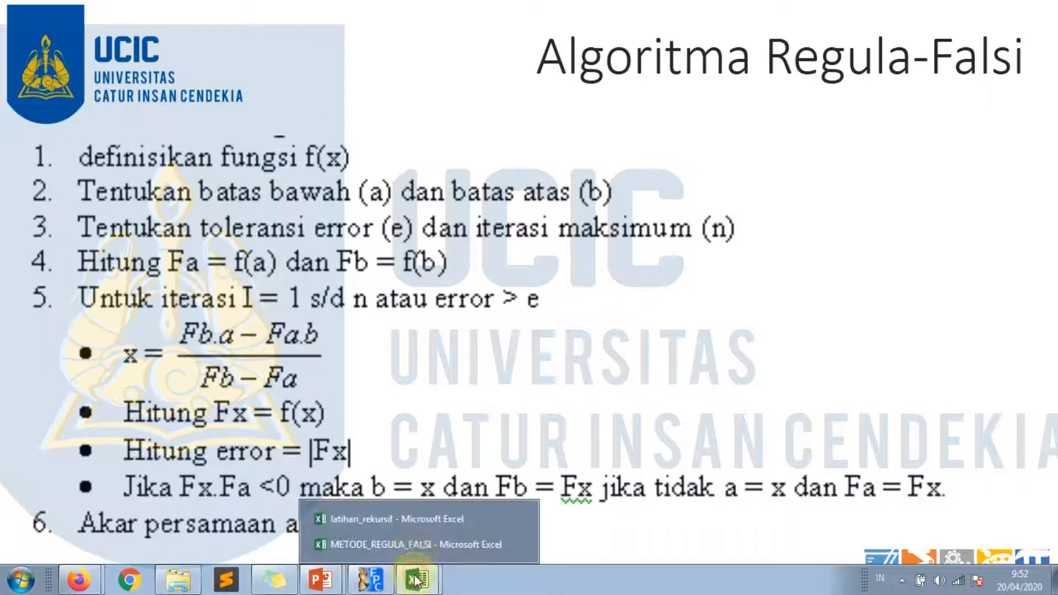
{"action": "left_click", "coordinate": [416, 550]}
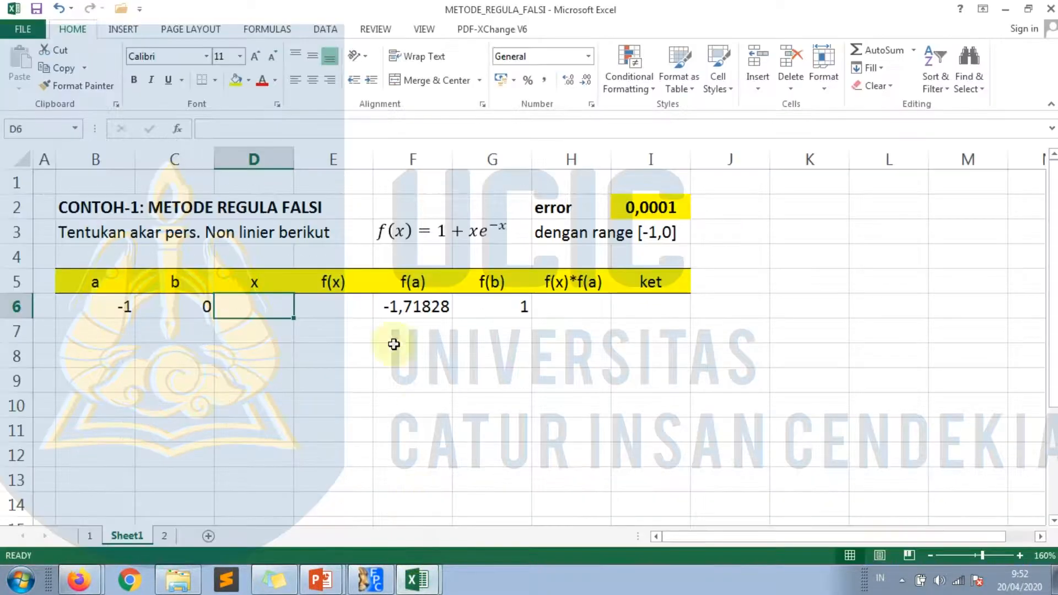
Enter the formula =((G6*B6)-(F6*C6))/(G6-F6) in cell D6 to calculate x
{"action": "type", "text": "=("}
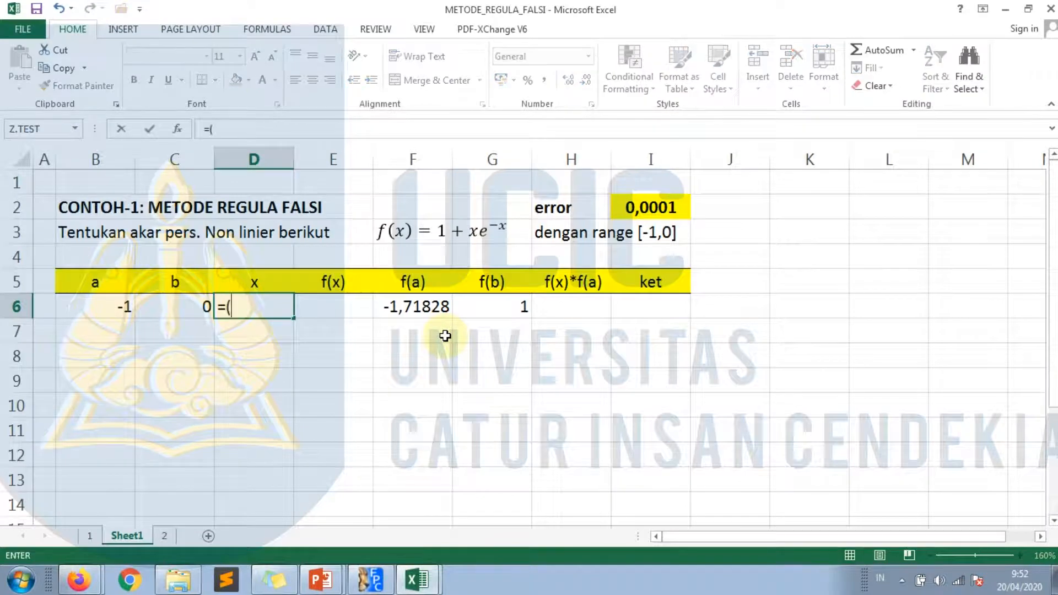
{"action": "left_click", "coordinate": [507, 308]}
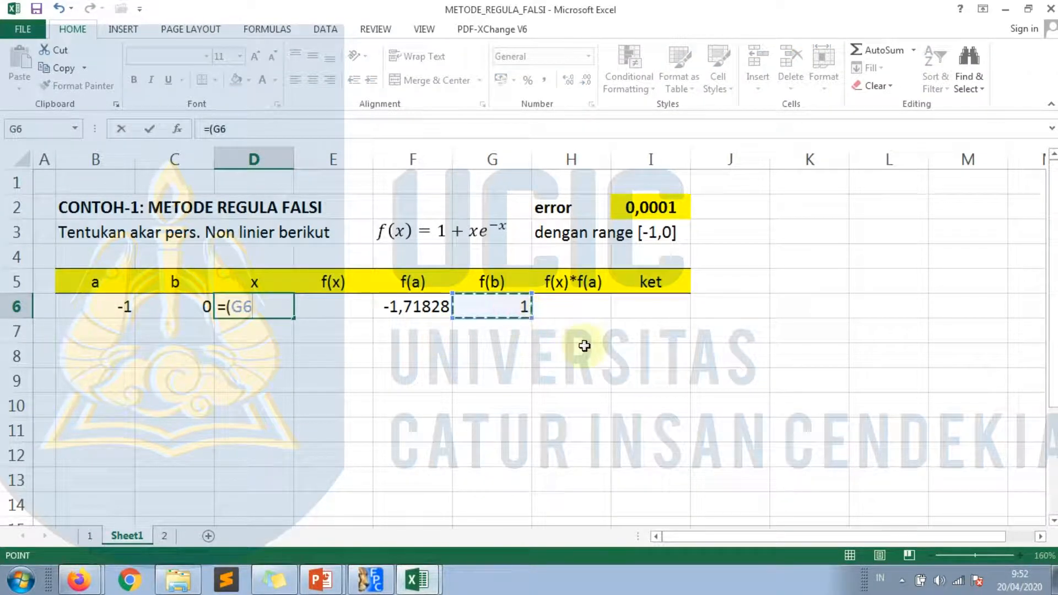
{"action": "type", "text": "*"}
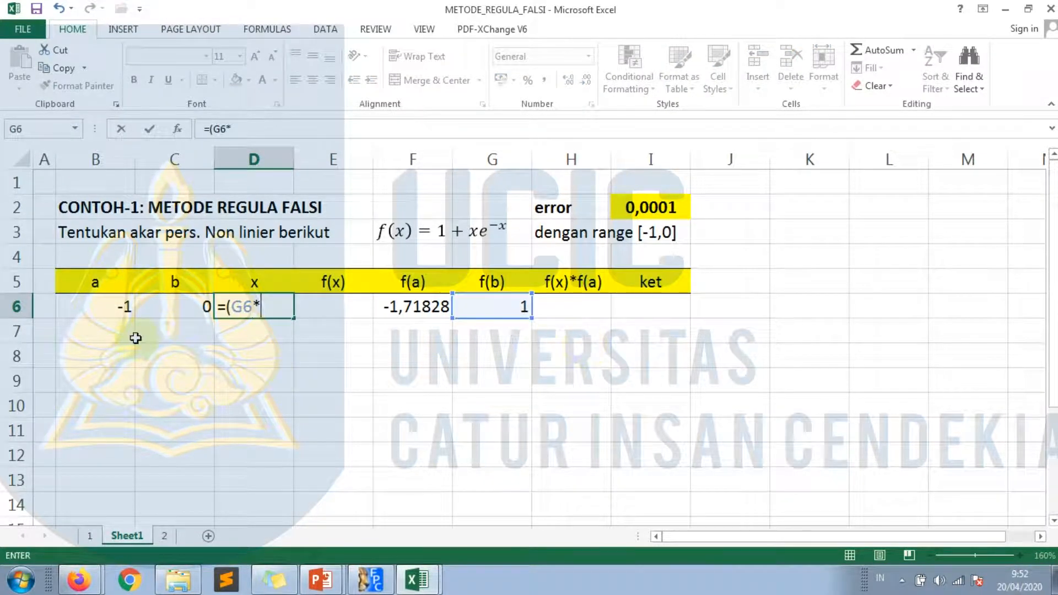
{"action": "left_click", "coordinate": [121, 306]}
{"action": "type", "text": ")"}
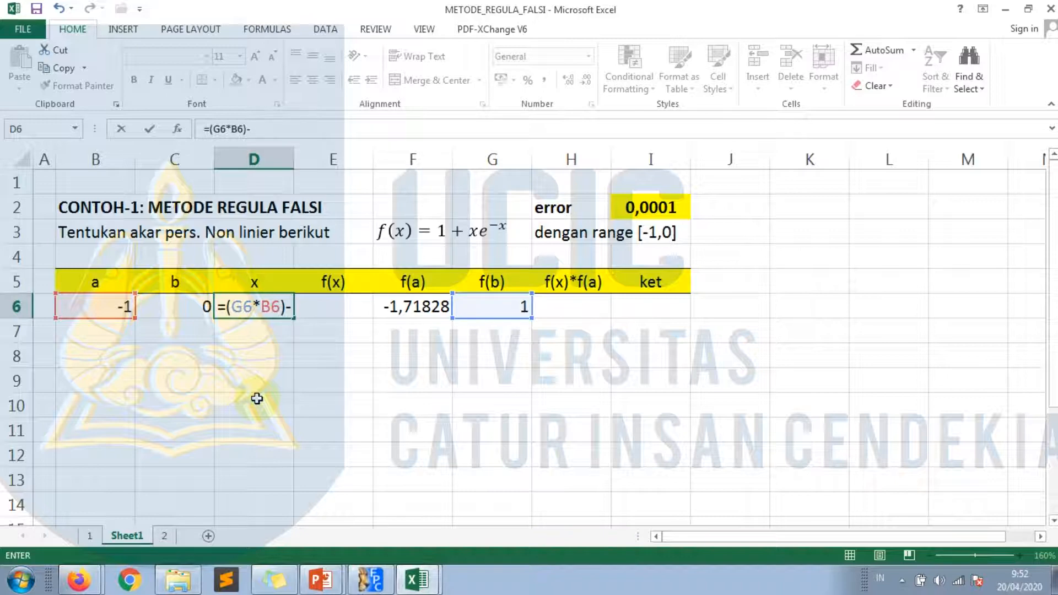
{"action": "type", "text": "-("}
{"action": "left_click", "coordinate": [407, 307]}
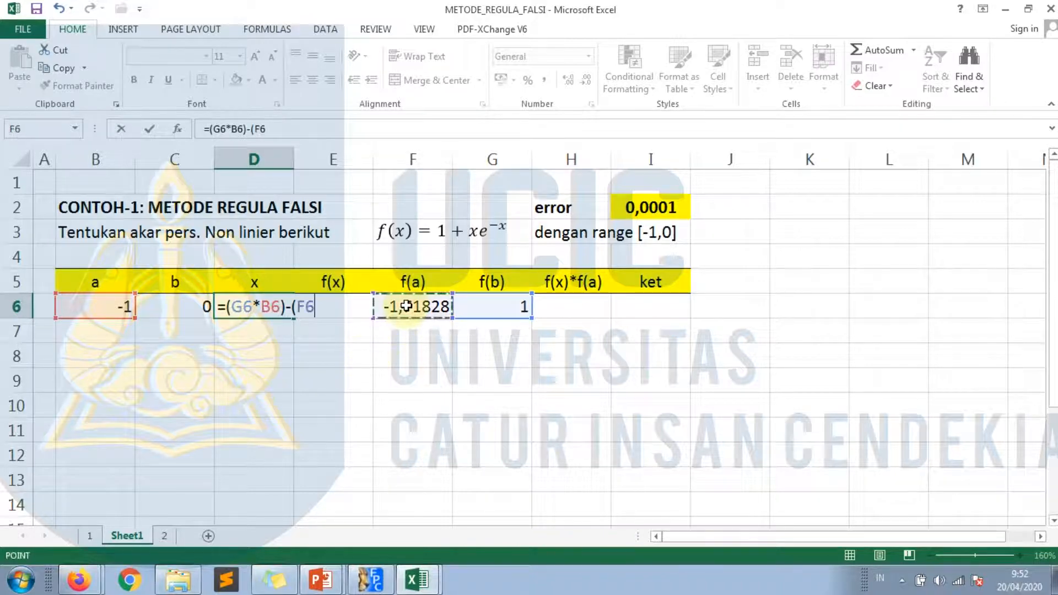
{"action": "type", "text": "*"}
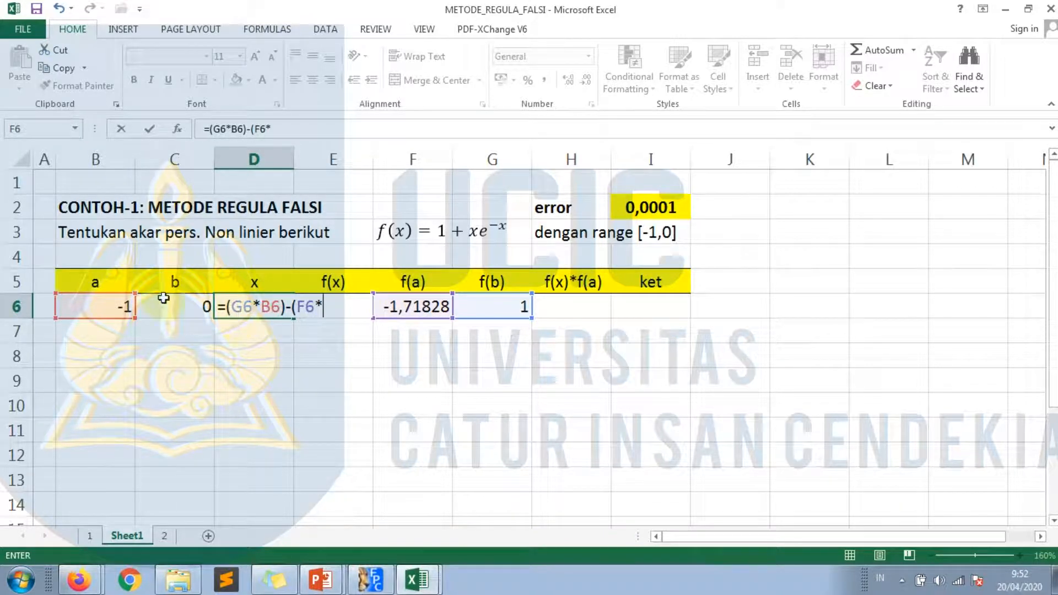
{"action": "left_click", "coordinate": [164, 302]}
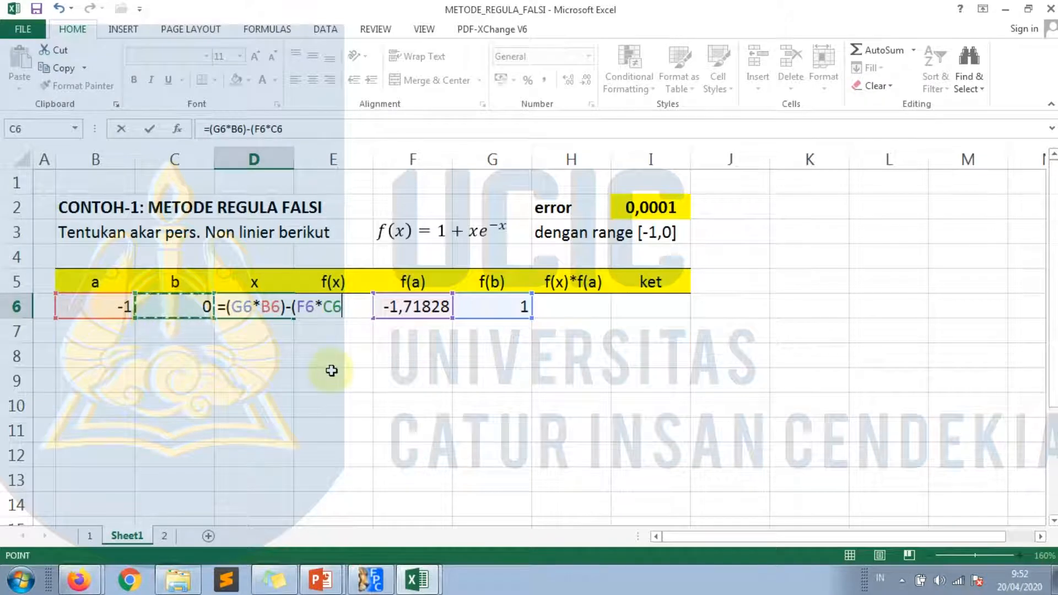
{"action": "type", "text": ")"}
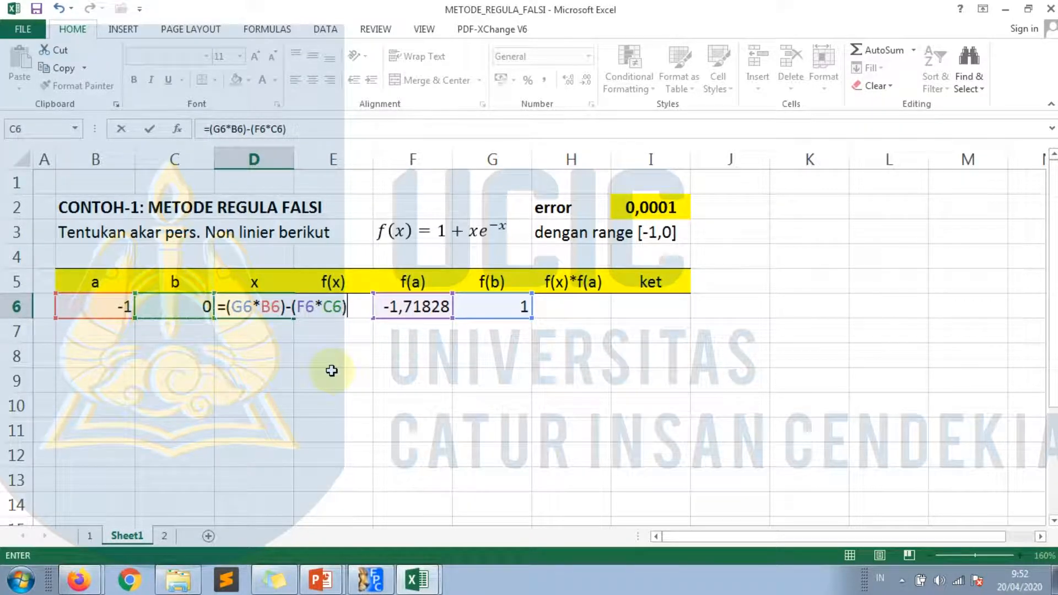
{"action": "left_click", "coordinate": [225, 308]}
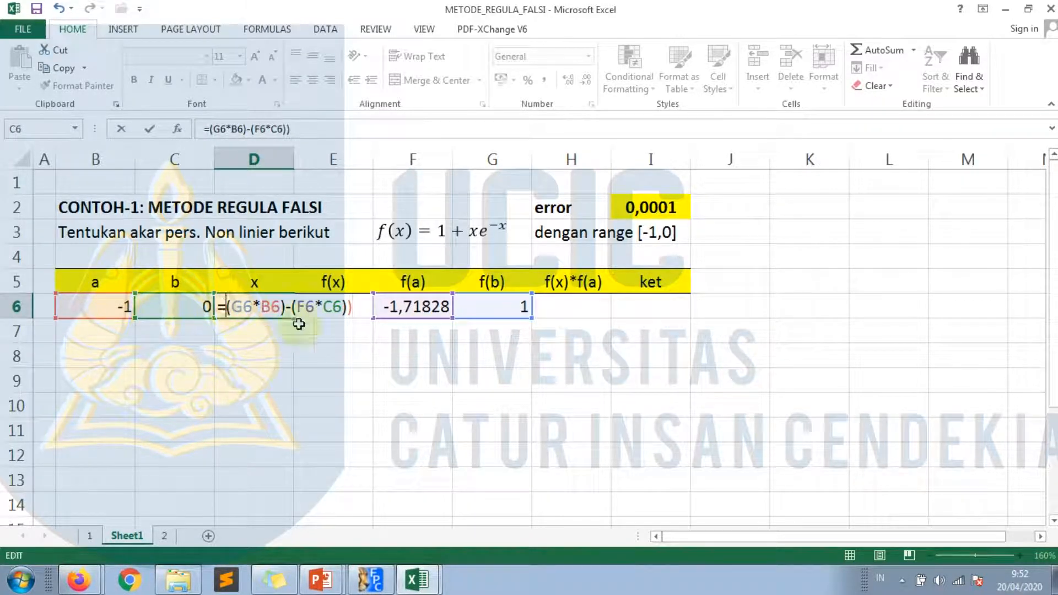
{"action": "type", "text": "("}
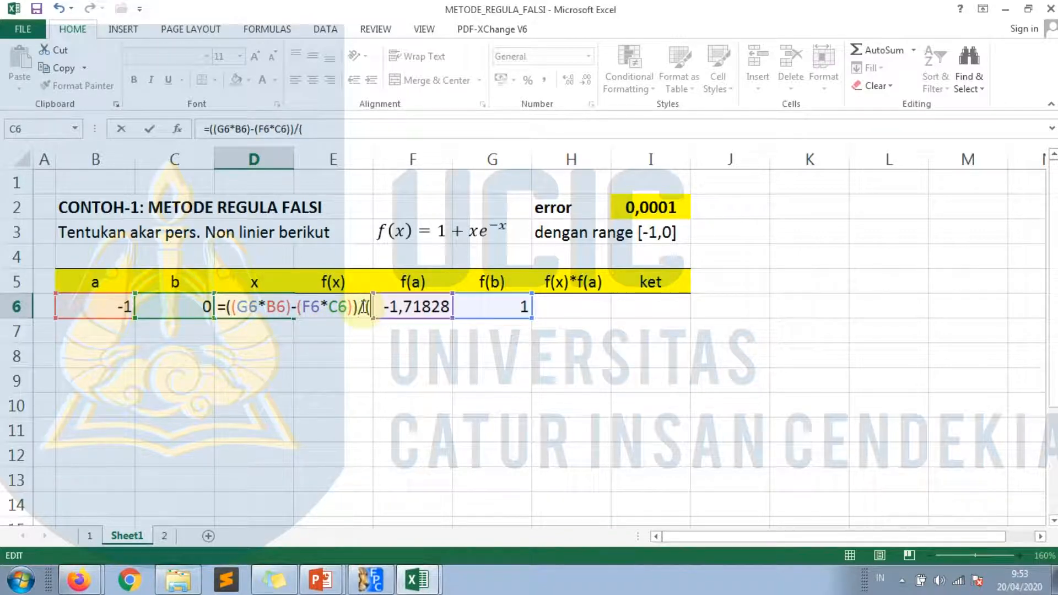
{"action": "left_click", "coordinate": [496, 305]}
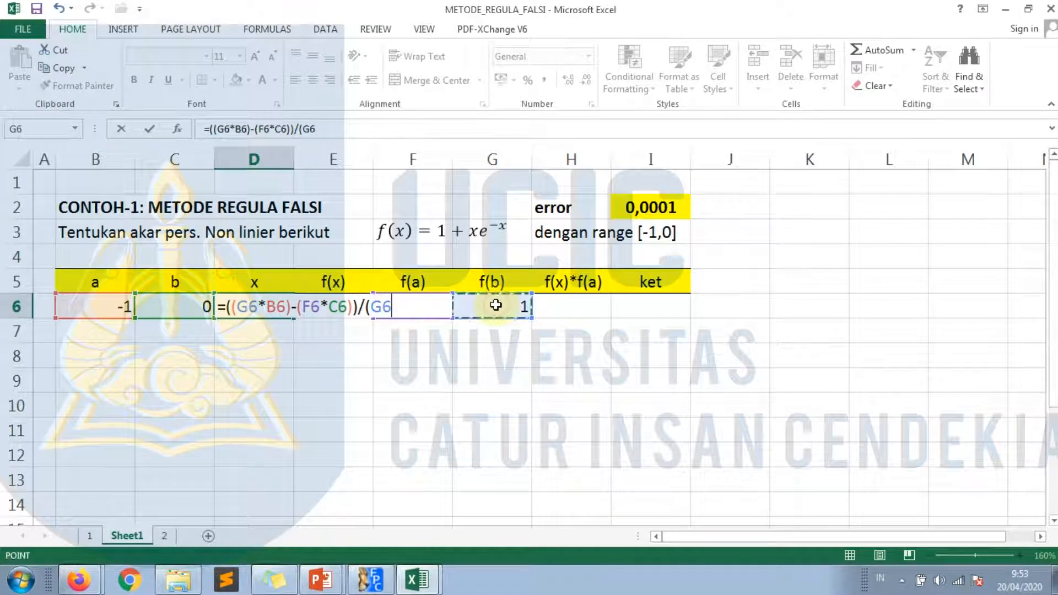
{"action": "type", "text": "-"}
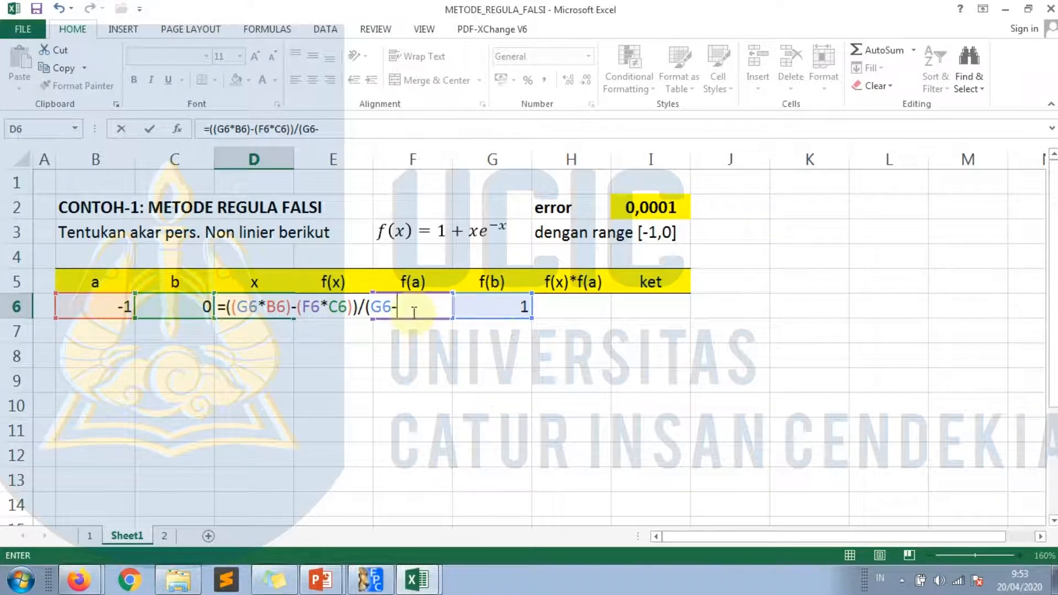
{"action": "type", "text": "f6"}
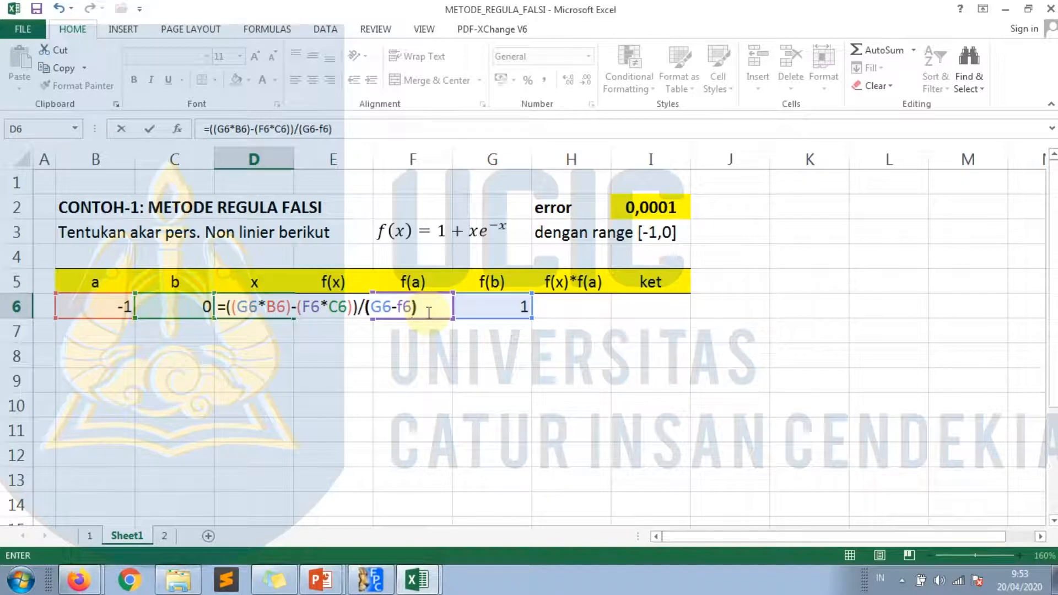
{"action": "type", "text": ")"}
{"action": "key", "text": "Return"}
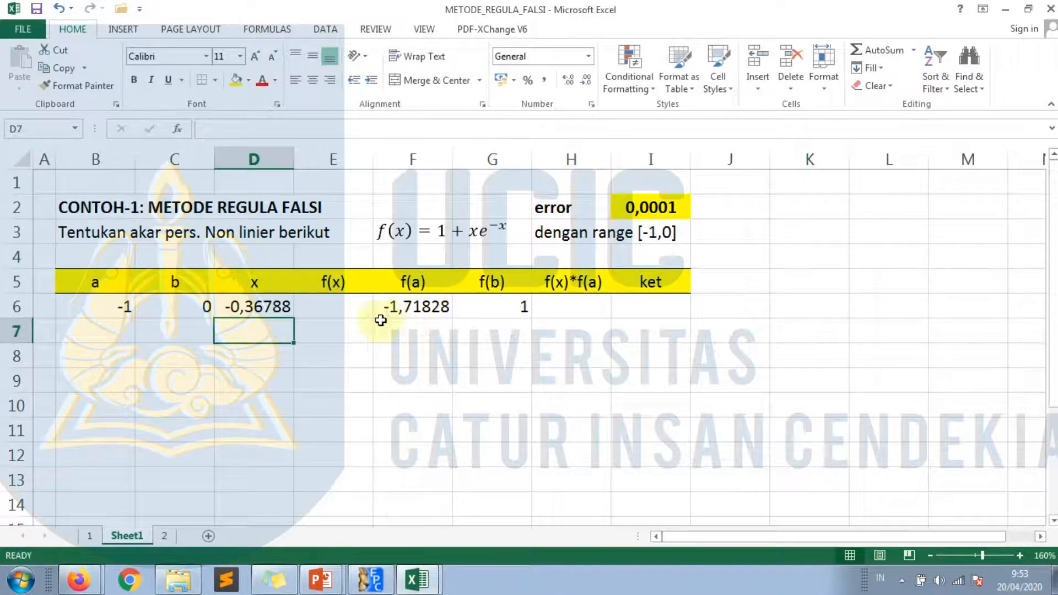
Copy the f(a) formula from F6 into the f(x) cell E6
{"action": "left_click", "coordinate": [416, 305]}
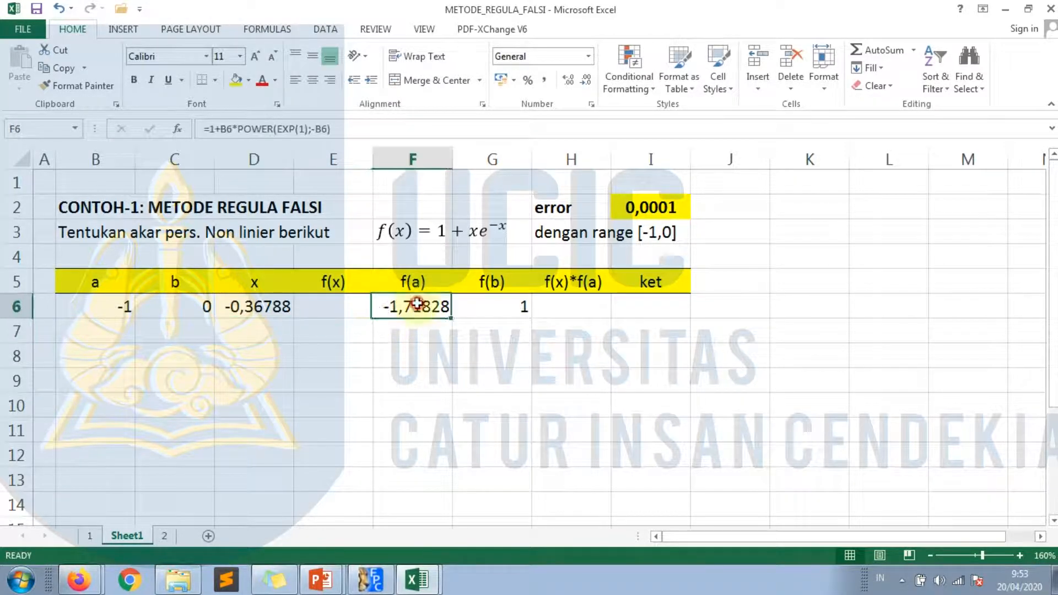
{"action": "key", "text": "ctrl+c"}
{"action": "key", "text": "Left"}
{"action": "key", "text": "ctrl+v"}
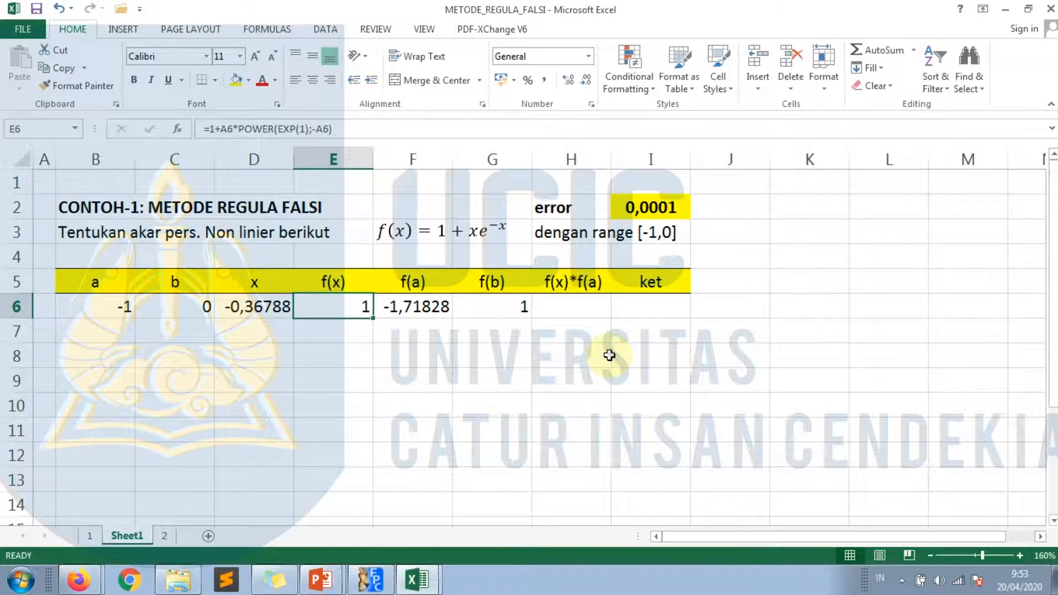
Change both A6 references in the E6 formula to D6 so it reads =1+D6*POWER(EXP(1);-D6)
{"action": "key", "text": "F2"}
{"action": "key", "text": "Left"}
{"action": "key", "text": "Left"}
{"action": "key", "text": "Left"}
{"action": "key", "text": "Left"}
{"action": "key", "text": "Left"}
{"action": "key", "text": "Left"}
{"action": "key", "text": "Left"}
{"action": "key", "text": "Left"}
{"action": "key", "text": "Left"}
{"action": "key", "text": "Left"}
{"action": "key", "text": "Left"}
{"action": "key", "text": "Left"}
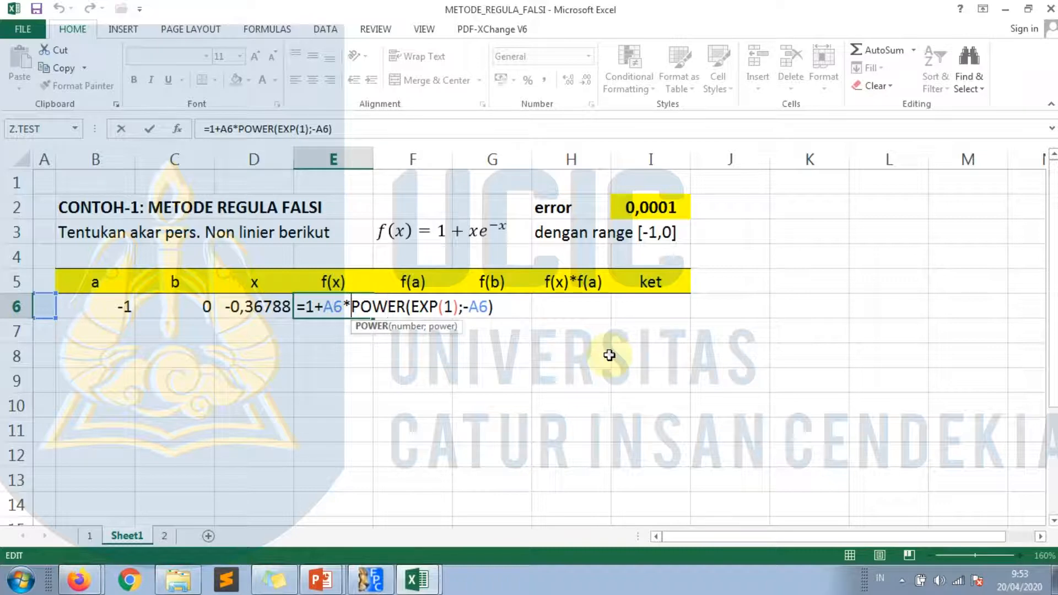
{"action": "key", "text": "Left"}
{"action": "key", "text": "Left"}
{"action": "key", "text": "Left"}
{"action": "key", "text": "shift+Left"}
{"action": "type", "text": "D"}
{"action": "key", "text": "Right"}
{"action": "key", "text": "Right"}
{"action": "key", "text": "Right"}
{"action": "key", "text": "Right"}
{"action": "key", "text": "Right"}
{"action": "key", "text": "Right"}
{"action": "key", "text": "Right"}
{"action": "key", "text": "Right"}
{"action": "key", "text": "Right"}
{"action": "key", "text": "Right"}
{"action": "key", "text": "Right"}
{"action": "key", "text": "Right"}
{"action": "key", "text": "Right"}
{"action": "key", "text": "Right"}
{"action": "key", "text": "Right"}
{"action": "key", "text": "Right"}
{"action": "key", "text": "Right"}
{"action": "key", "text": "shift+Left"}
{"action": "type", "text": "D"}
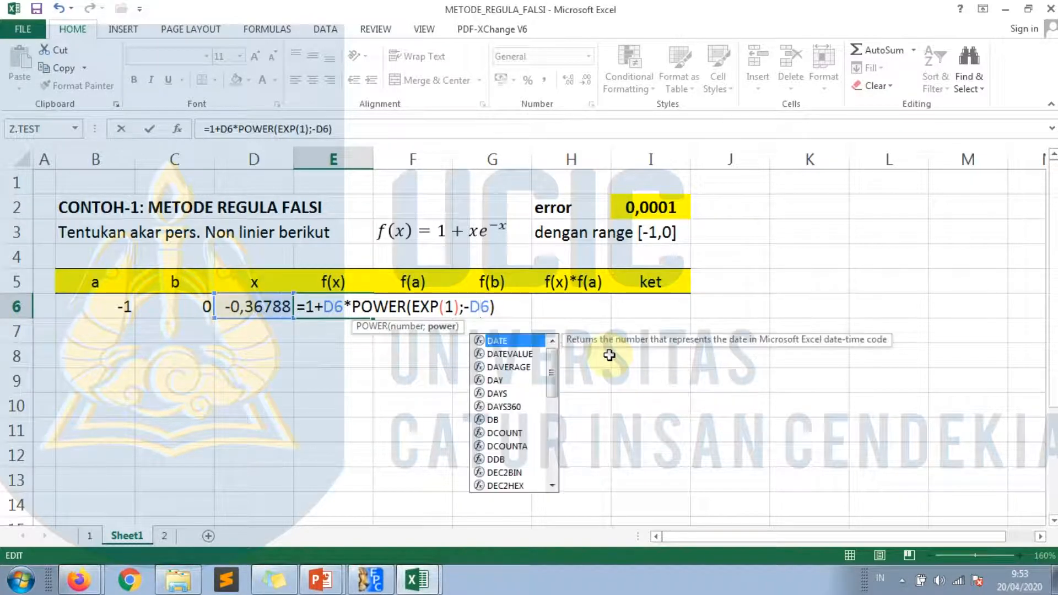
{"action": "key", "text": "Return"}
{"action": "key", "text": "Up"}
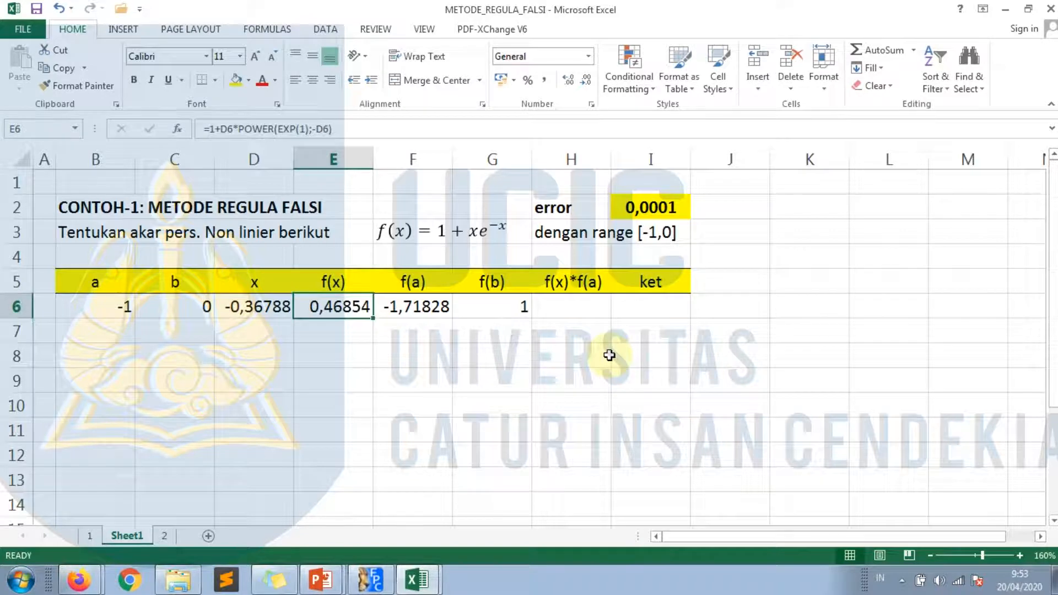
Switch to the PowerPoint slide show, consult the Contoh-1 solution table slide, and return to the METODE_REGULA_FALSI workbook in Excel
{"action": "left_click", "coordinate": [322, 579]}
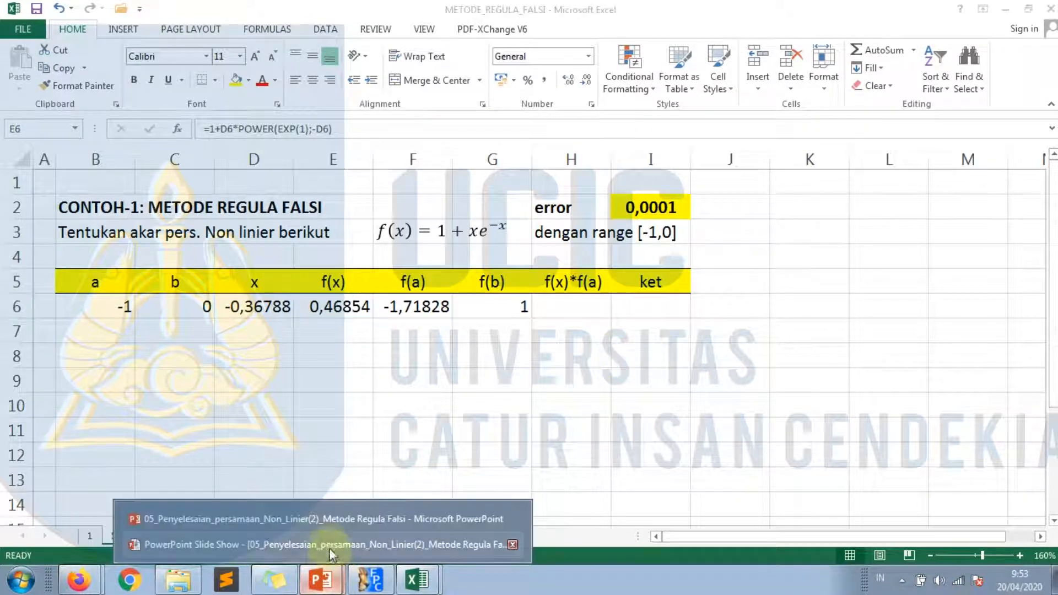
{"action": "left_click", "coordinate": [330, 545]}
{"action": "key", "text": "Right"}
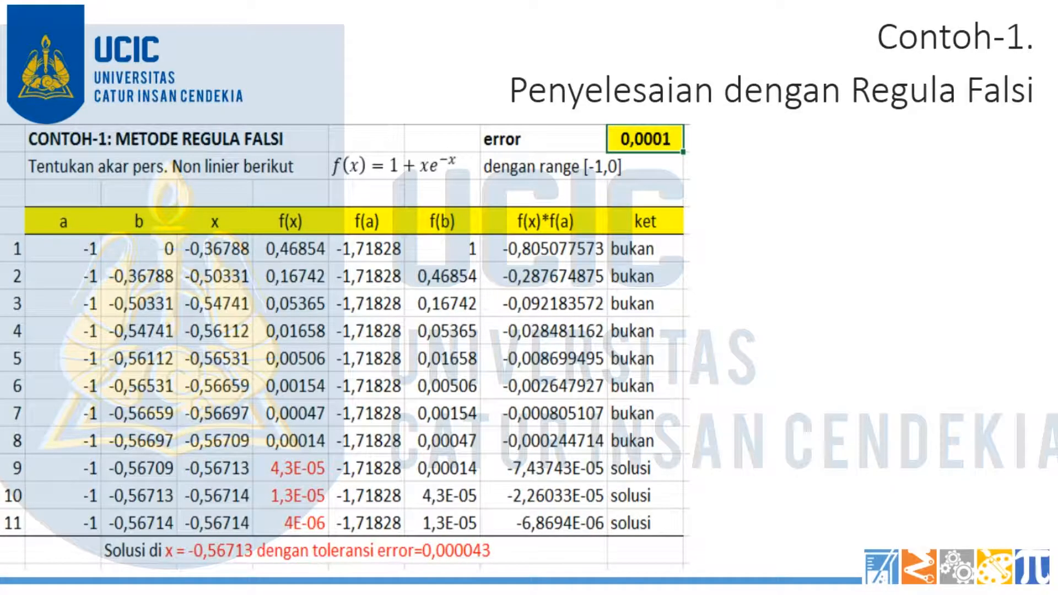
{"action": "key", "text": "super"}
{"action": "left_click", "coordinate": [418, 580]}
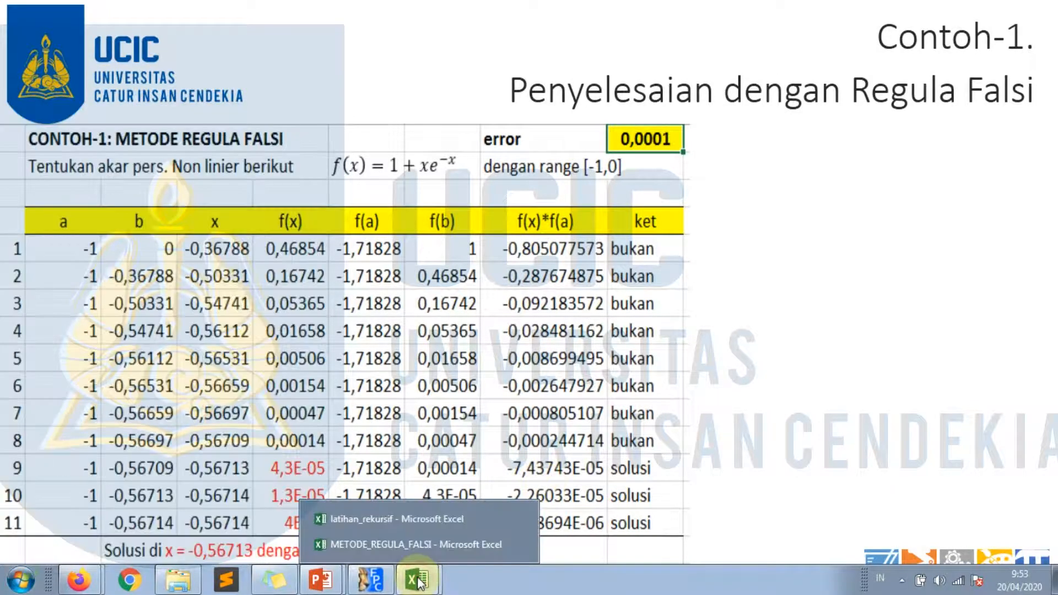
{"action": "left_click", "coordinate": [421, 548]}
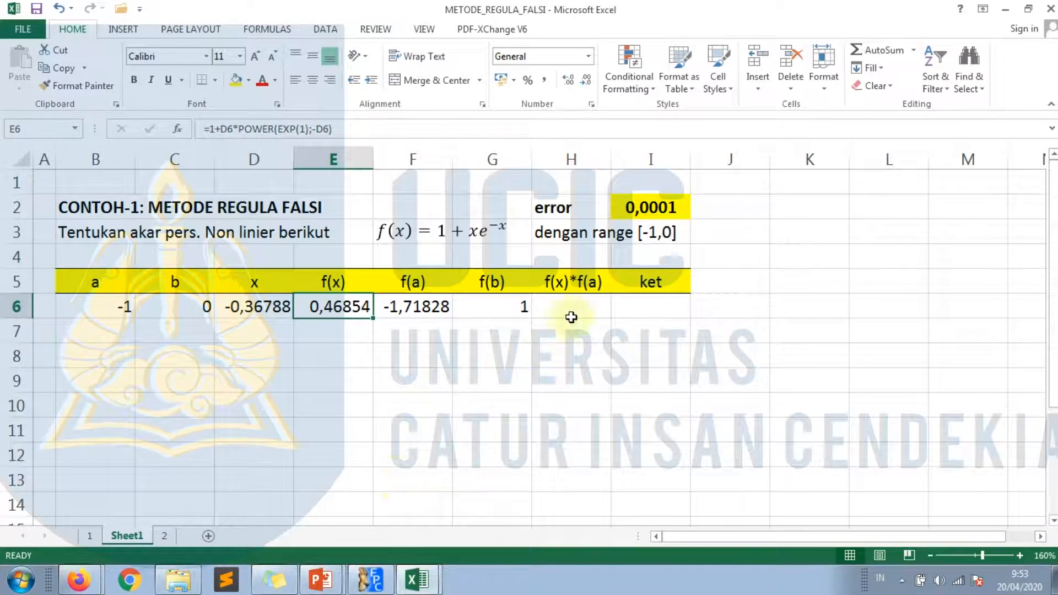
Enter the formula =E6*F6 in cell H6 to calculate f(x)*f(a)
{"action": "left_click", "coordinate": [573, 299]}
{"action": "type", "text": "="}
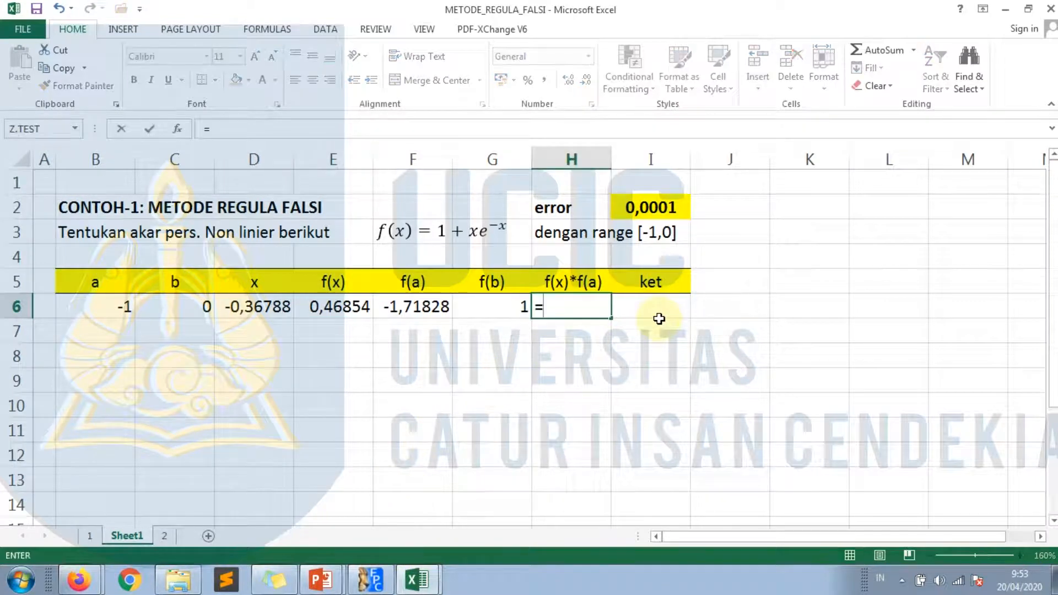
{"action": "key", "text": "Left"}
{"action": "key", "text": "Left"}
{"action": "key", "text": "Left"}
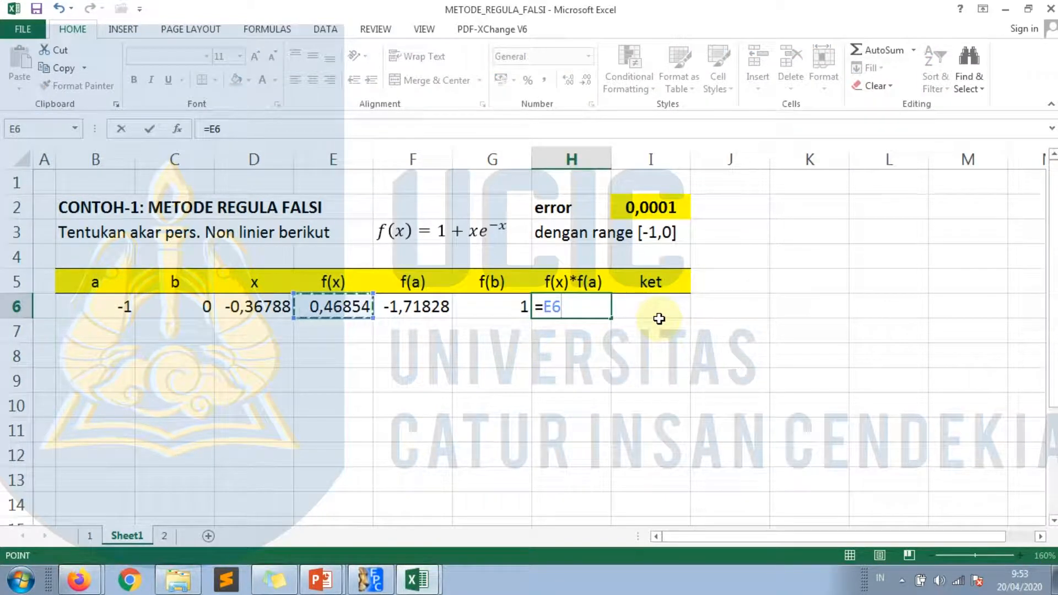
{"action": "type", "text": "*"}
{"action": "key", "text": "Left"}
{"action": "key", "text": "Left"}
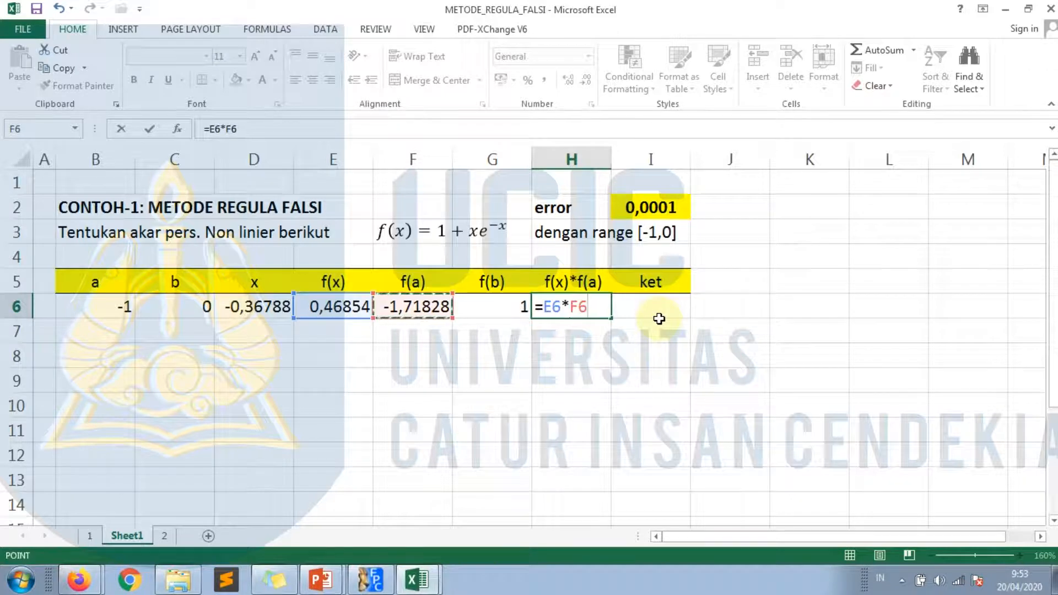
{"action": "key", "text": "Return"}
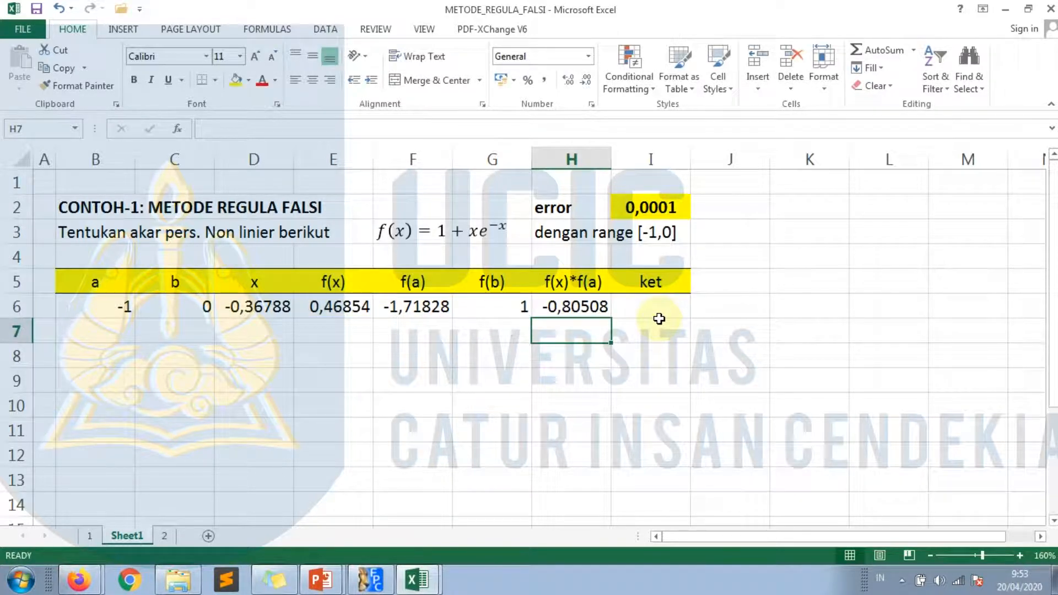
Reread the Regula-Falsi algorithm slide in the PowerPoint slide show, then return to the METODE_REGULA_FALSI workbook in Excel
{"action": "left_click", "coordinate": [321, 579]}
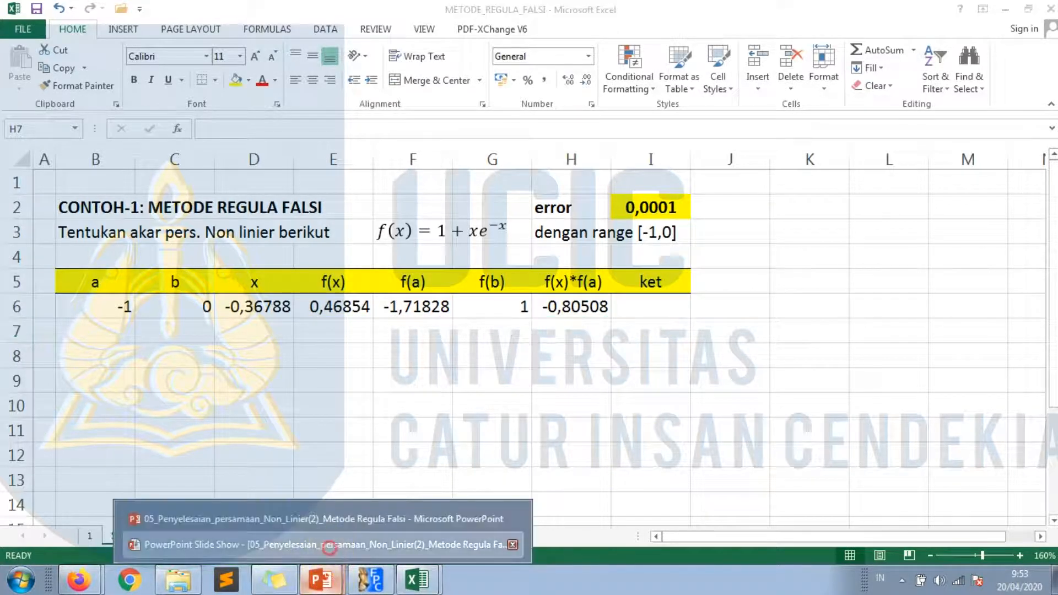
{"action": "left_click", "coordinate": [329, 546]}
{"action": "key", "text": "Page_Up"}
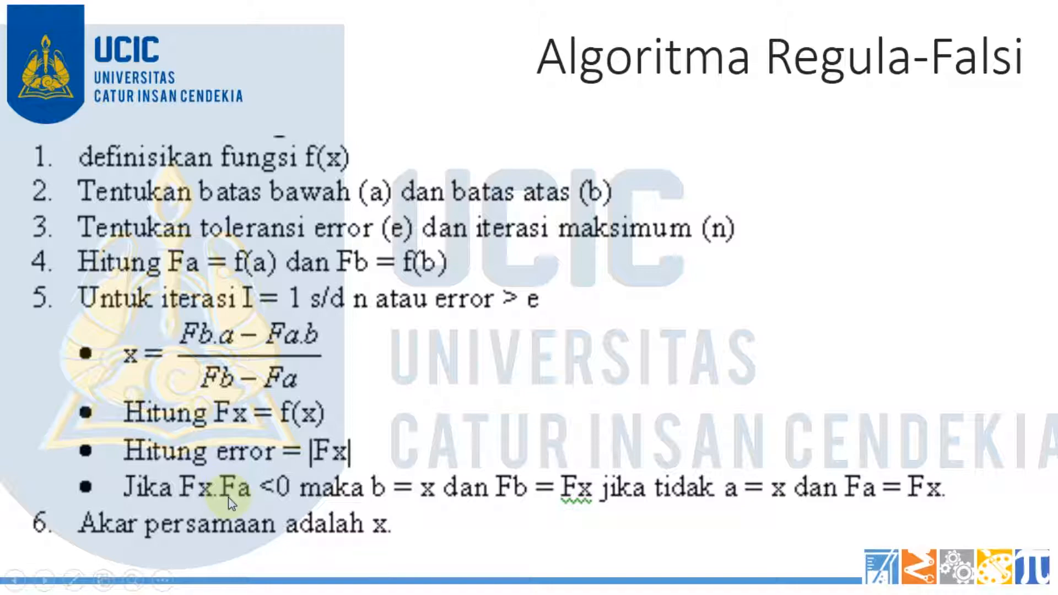
{"action": "key", "text": "super"}
{"action": "left_click", "coordinate": [417, 578]}
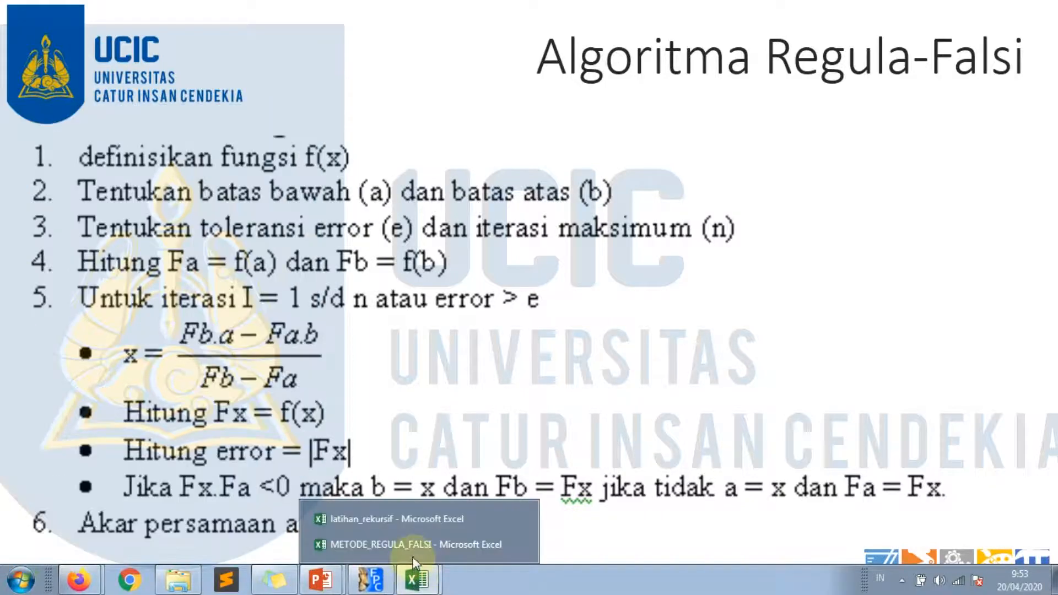
{"action": "left_click", "coordinate": [414, 554]}
Restore the workbook window to a smaller size over the slide, with table rows 5 to 8 and the slide's Fx.Fa rule both in view
{"action": "left_click_drag", "start_coordinate": [413, 7], "coordinate": [475, 27]}
{"action": "scroll", "coordinate": [466, 182], "scroll_direction": "down", "scroll_amount": 2}
{"action": "scroll", "coordinate": [469, 194], "scroll_direction": "up", "scroll_amount": 1}
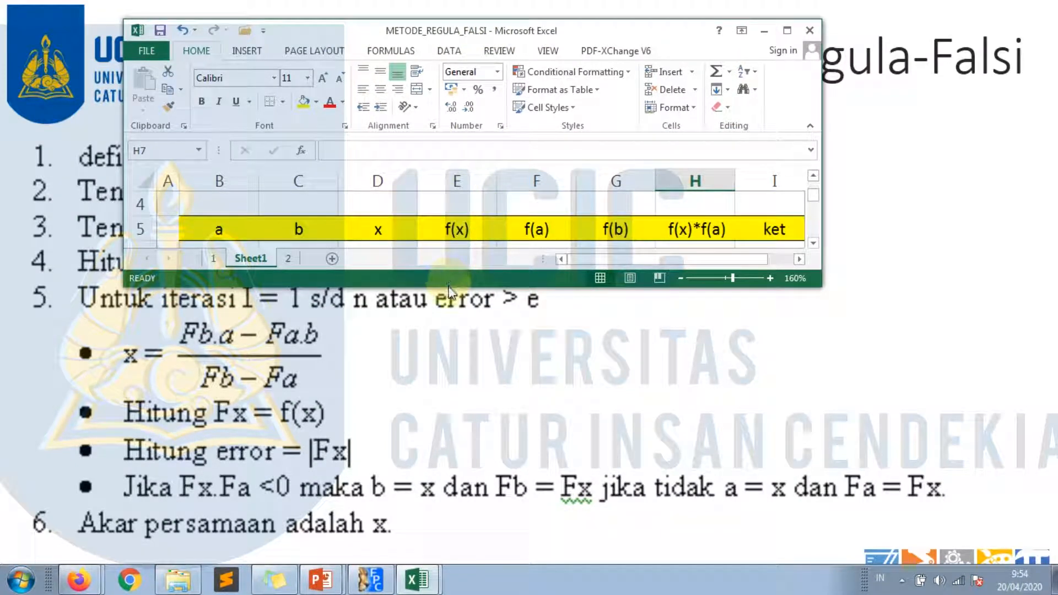
{"action": "left_click_drag", "start_coordinate": [448, 291], "coordinate": [459, 357]}
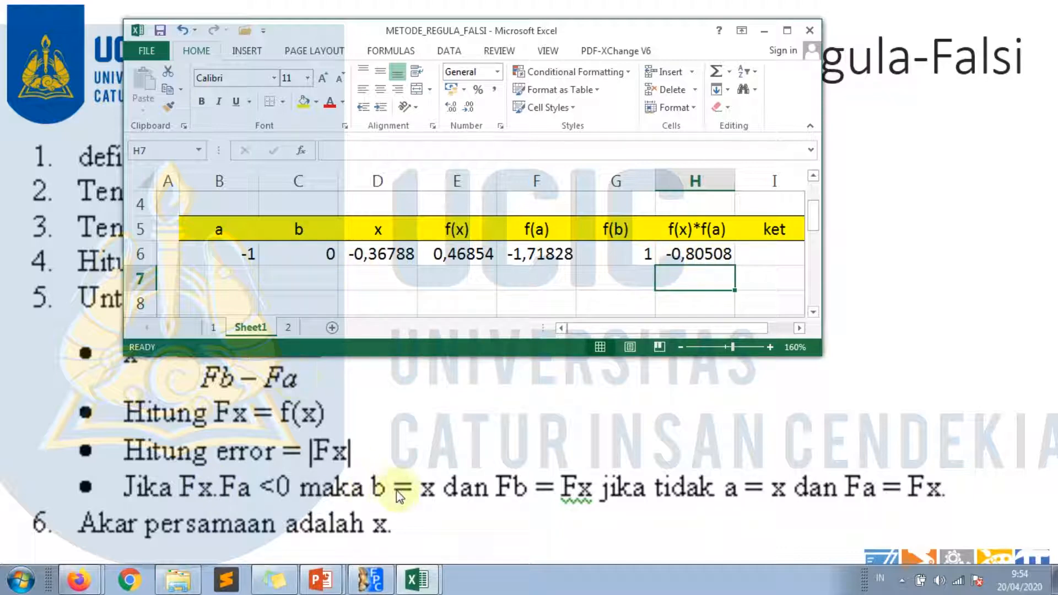
Enter the formula =IF(H6<0;D6;C6) in cell C7 to update b for the second iteration
{"action": "left_click", "coordinate": [301, 276]}
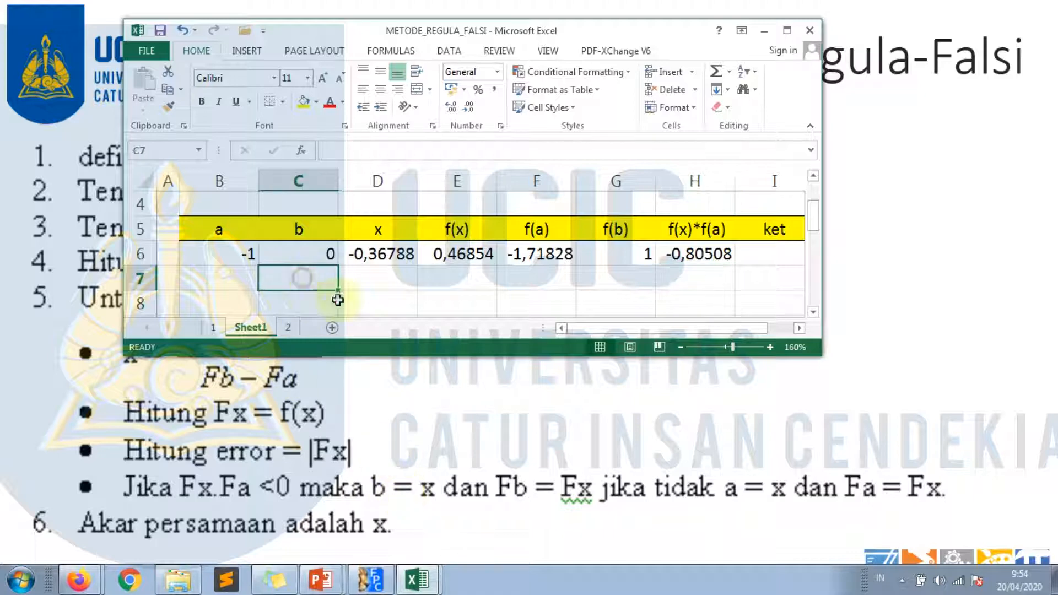
{"action": "type", "text": "=if("}
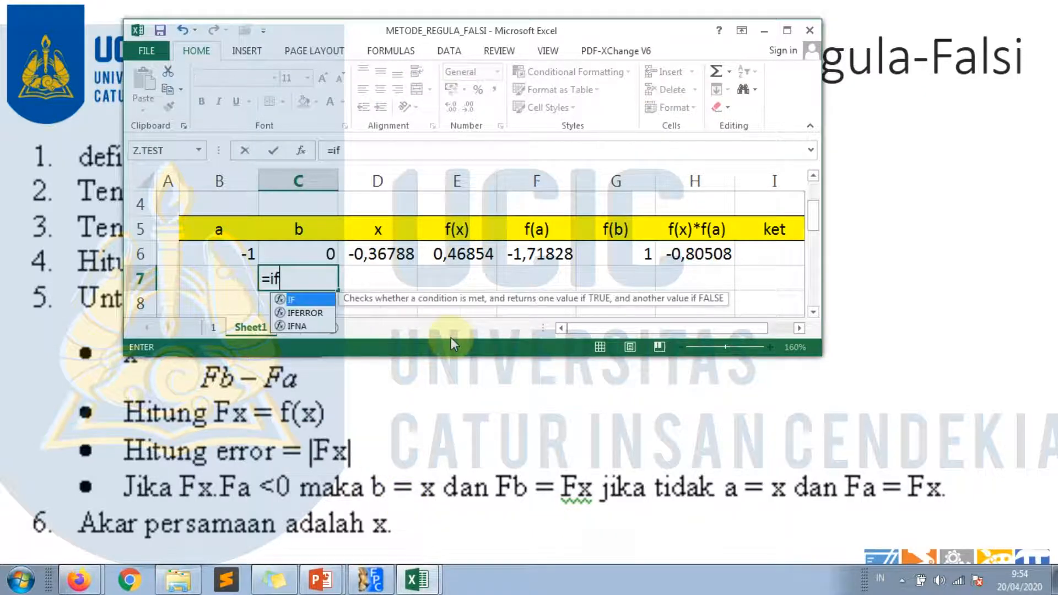
{"action": "left_click", "coordinate": [680, 254]}
{"action": "type", "text": "<0;"}
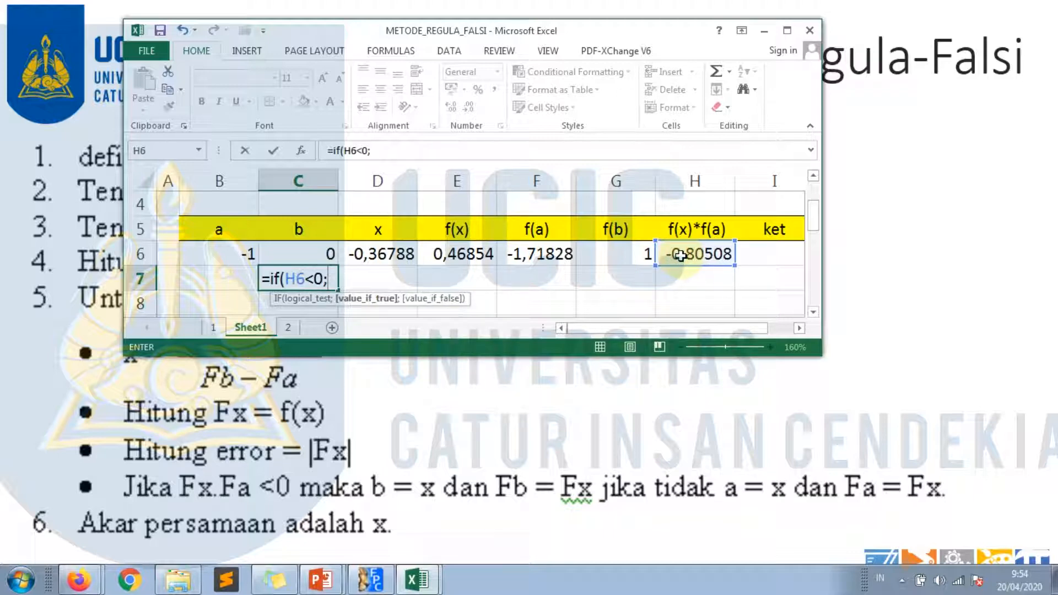
{"action": "left_click", "coordinate": [377, 254]}
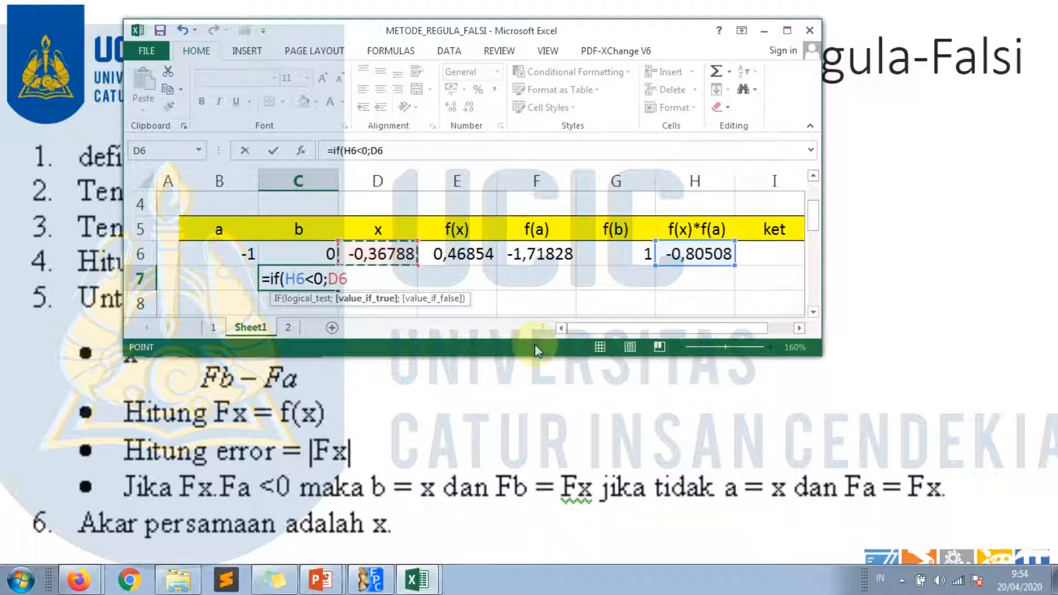
{"action": "type", "text": ";"}
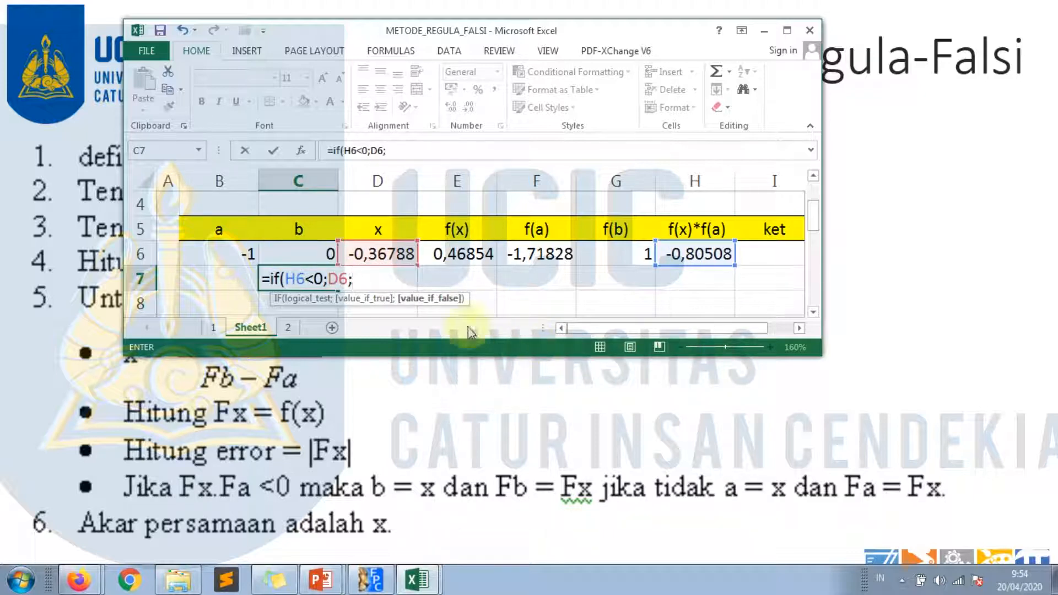
{"action": "left_click", "coordinate": [280, 258]}
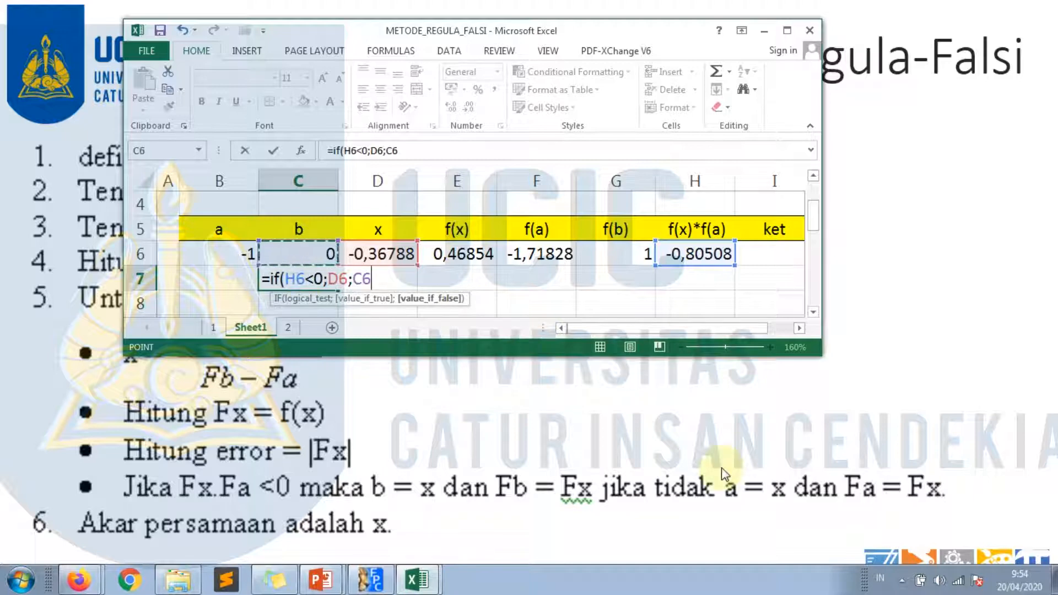
{"action": "type", "text": ")"}
{"action": "key", "text": "Return"}
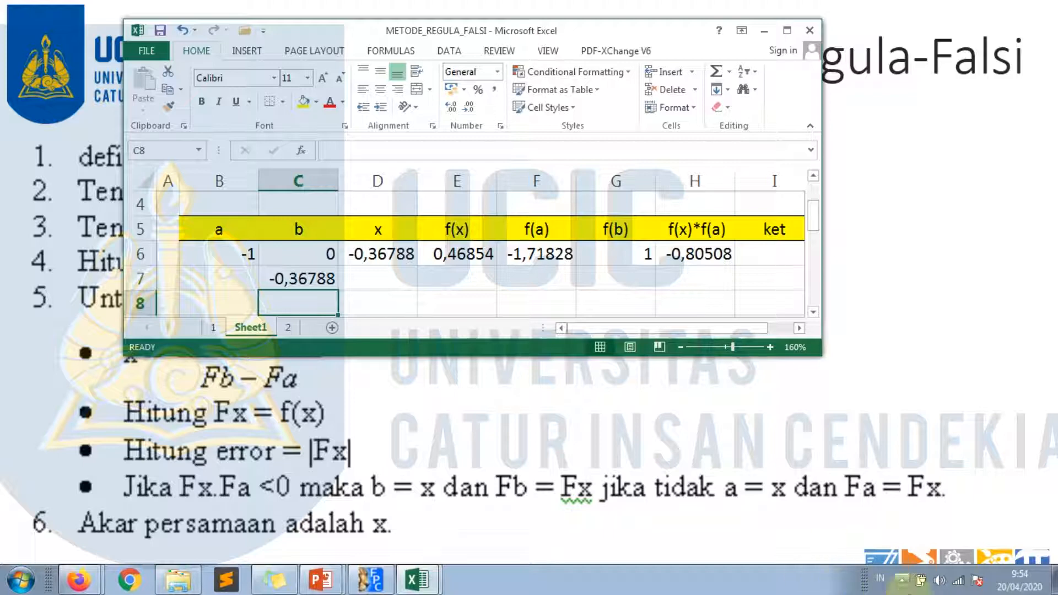
Enter the formula =IF(H6>0;D6;B6) in cell B7 to update a for the second iteration
{"action": "left_click", "coordinate": [222, 270]}
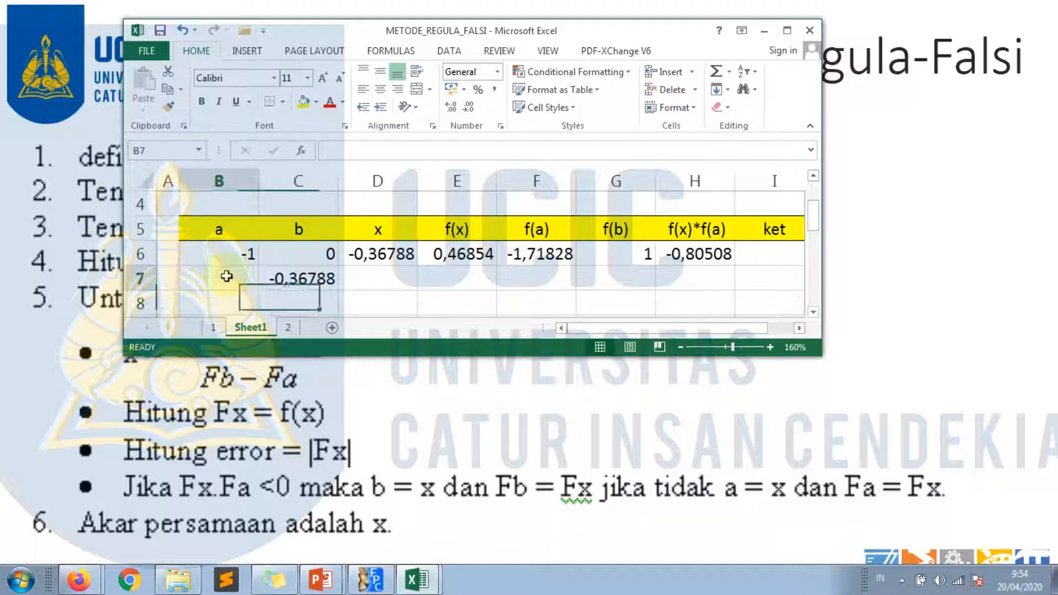
{"action": "type", "text": "="}
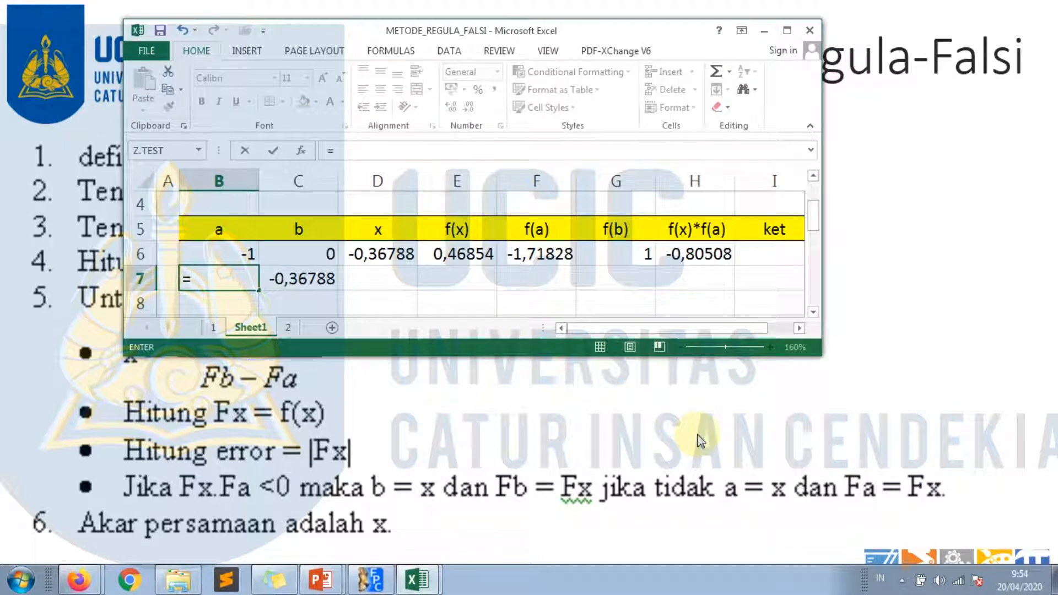
{"action": "type", "text": "if("}
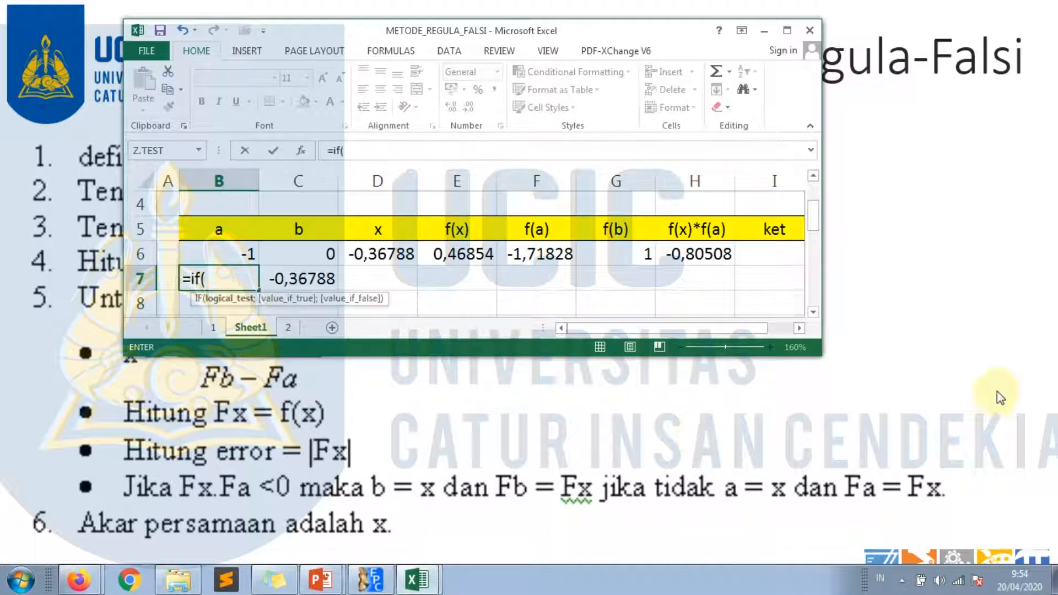
{"action": "left_click", "coordinate": [721, 262]}
{"action": "type", "text": ">"}
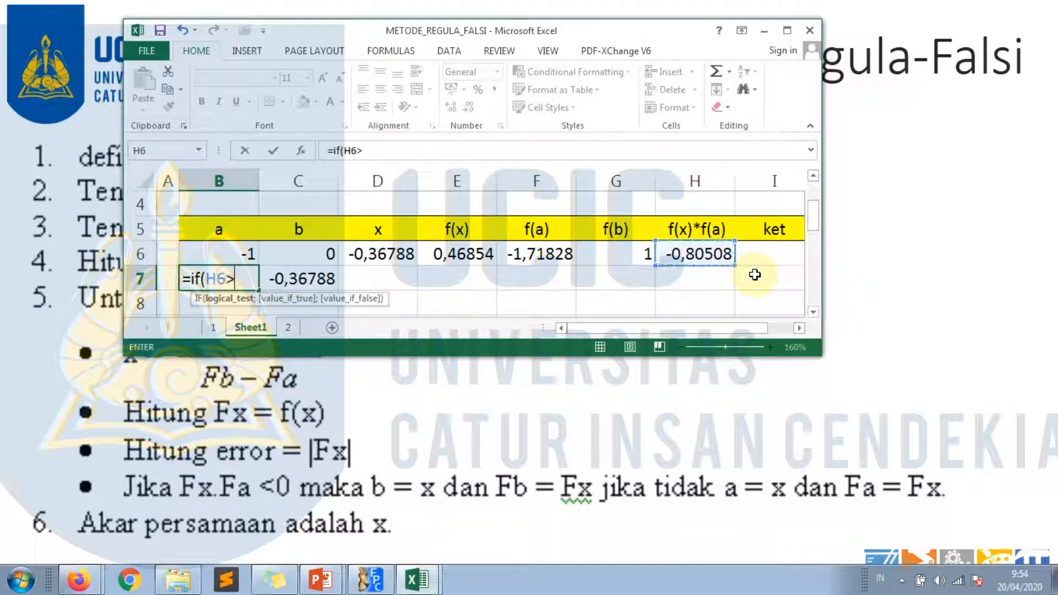
{"action": "type", "text": "0;"}
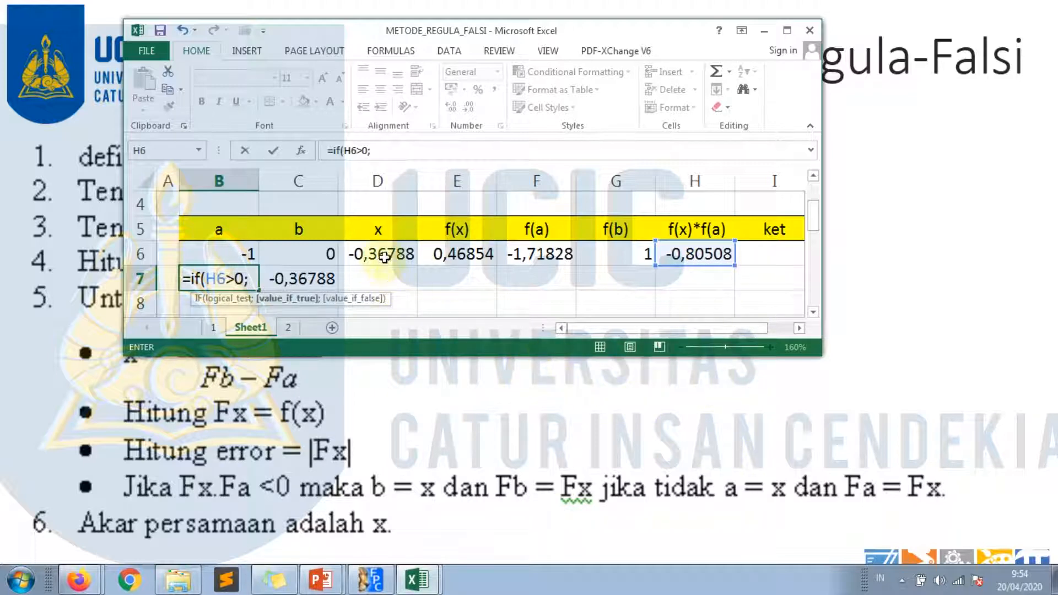
{"action": "left_click", "coordinate": [380, 255]}
{"action": "type", "text": ";"}
{"action": "left_click", "coordinate": [202, 245]}
{"action": "type", "text": ")"}
{"action": "key", "text": "Return"}
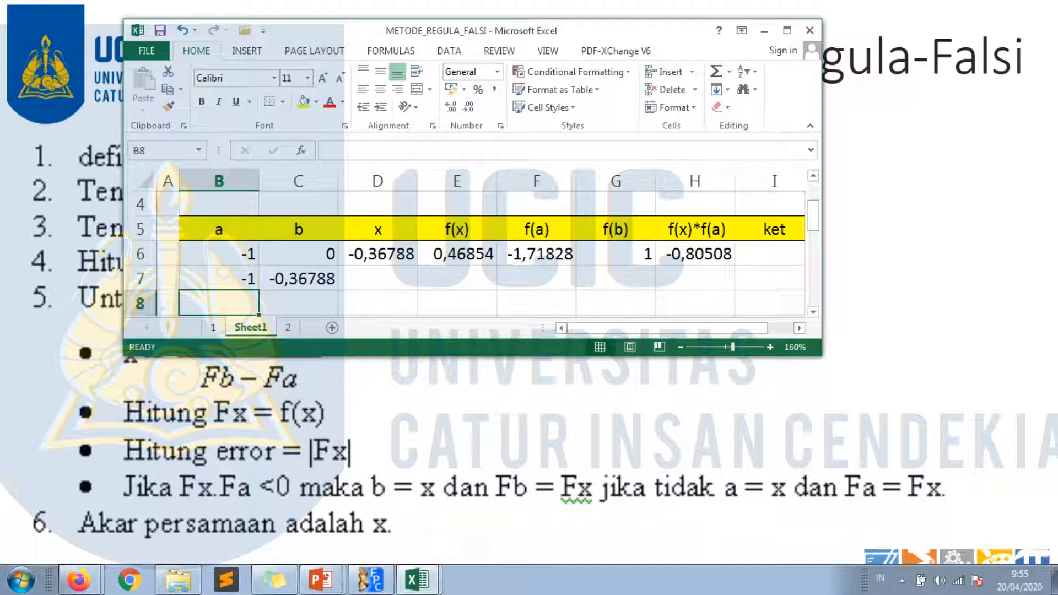
Enter the formula =IF(H6<0;E6;G6) in cell G7 to update f(b) for the second iteration
{"action": "left_click", "coordinate": [613, 278]}
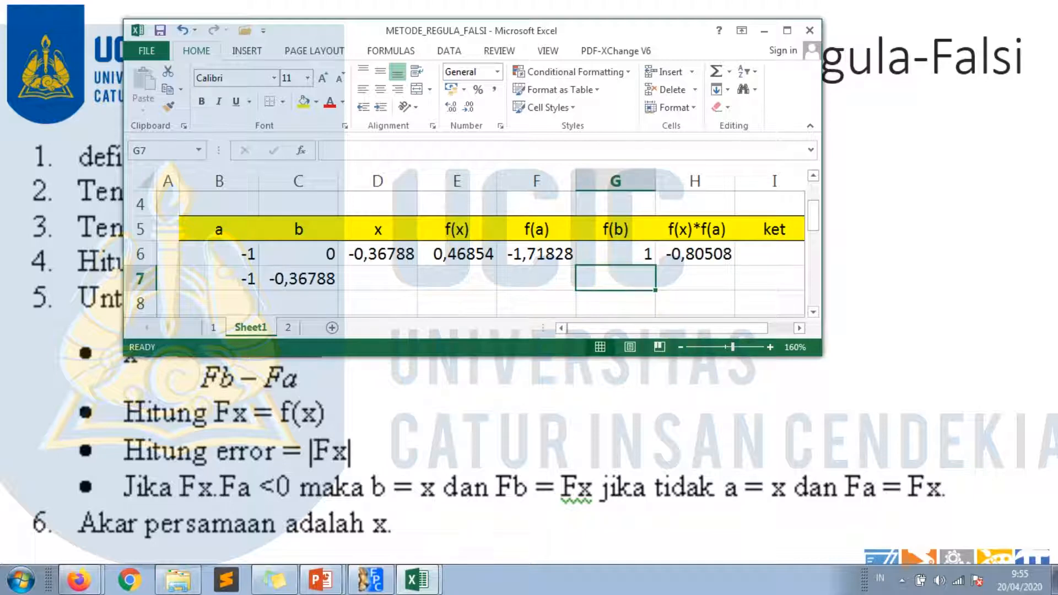
{"action": "type", "text": "=if("}
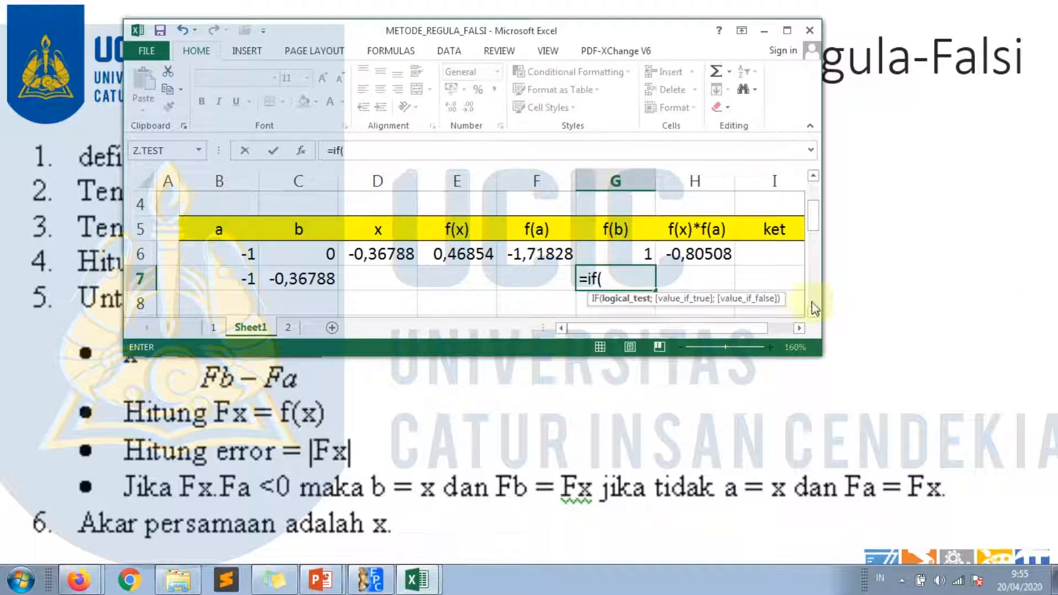
{"action": "left_click", "coordinate": [703, 255]}
{"action": "type", "text": "<"}
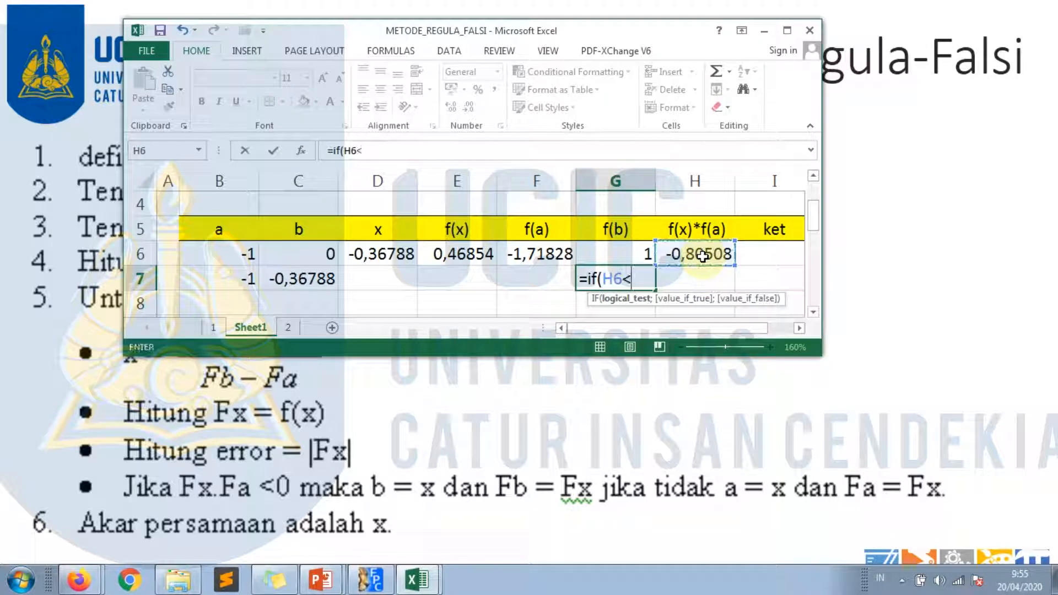
{"action": "type", "text": "0;"}
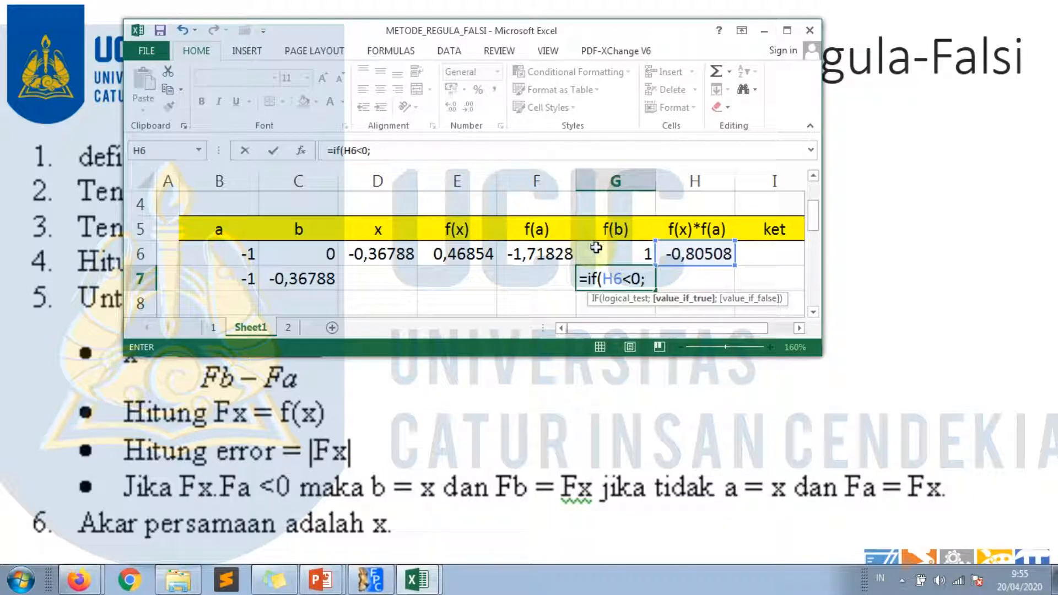
{"action": "left_click", "coordinate": [470, 254]}
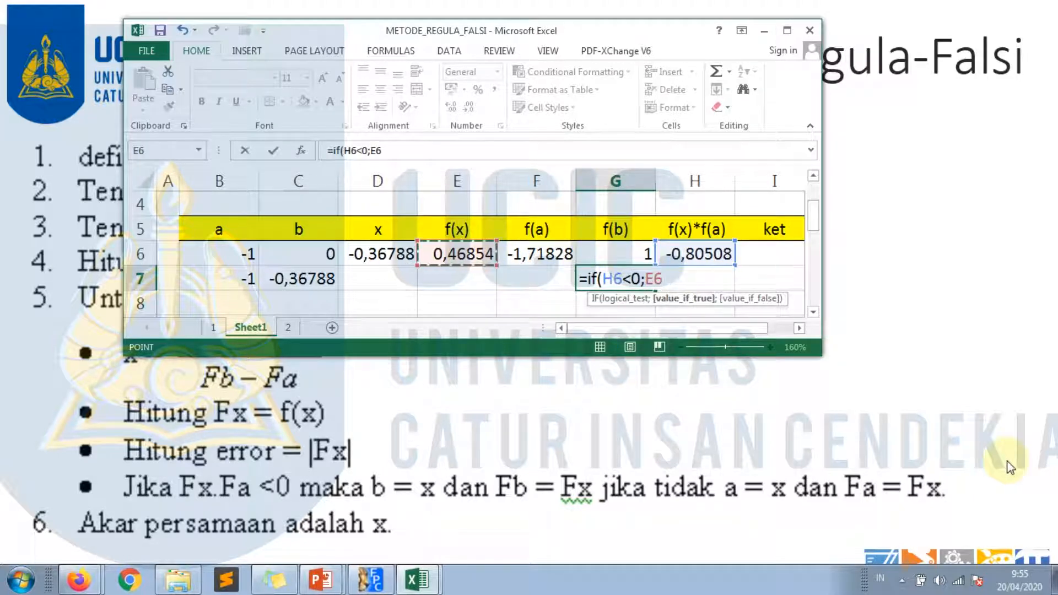
{"action": "type", "text": ";"}
{"action": "left_click", "coordinate": [624, 254]}
{"action": "type", "text": ")"}
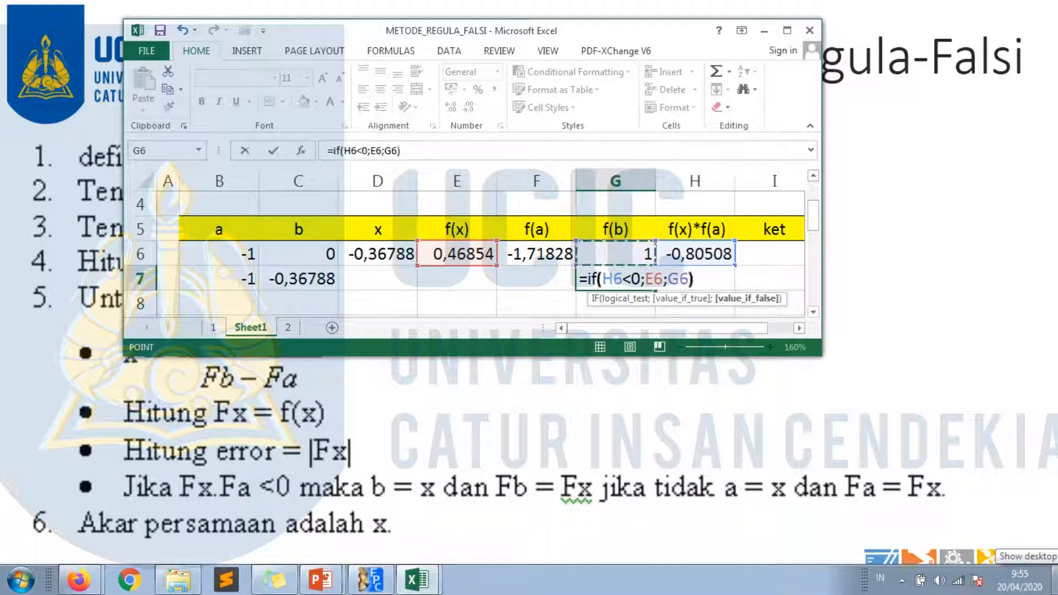
{"action": "key", "text": "Return"}
Enter the formula =IF(H6>0;E6;F6) in cell F7 to update f(a) for the second iteration
{"action": "key", "text": "Up"}
{"action": "key", "text": "Left"}
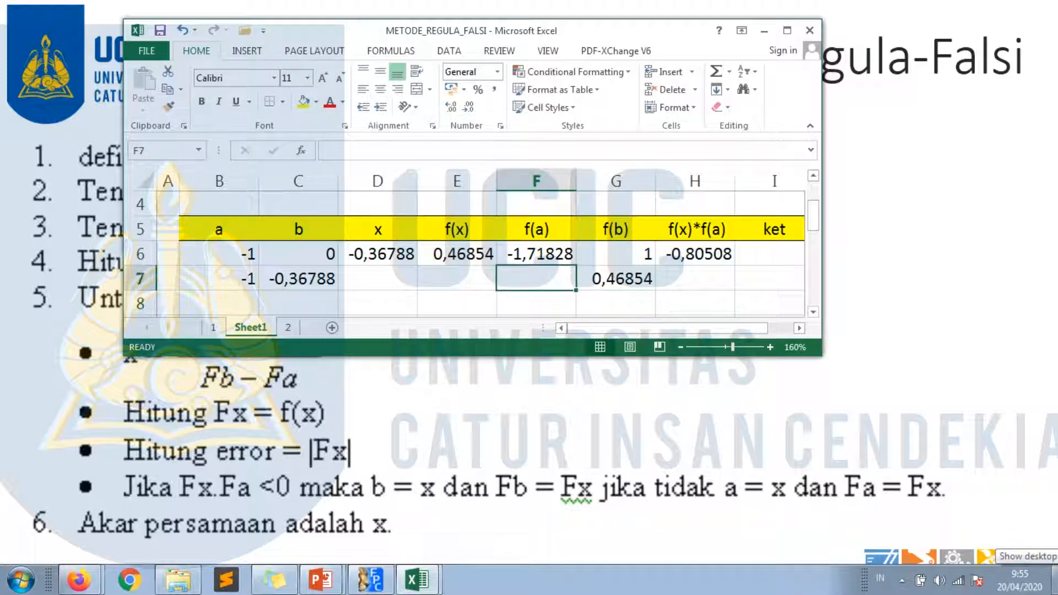
{"action": "type", "text": "=if("}
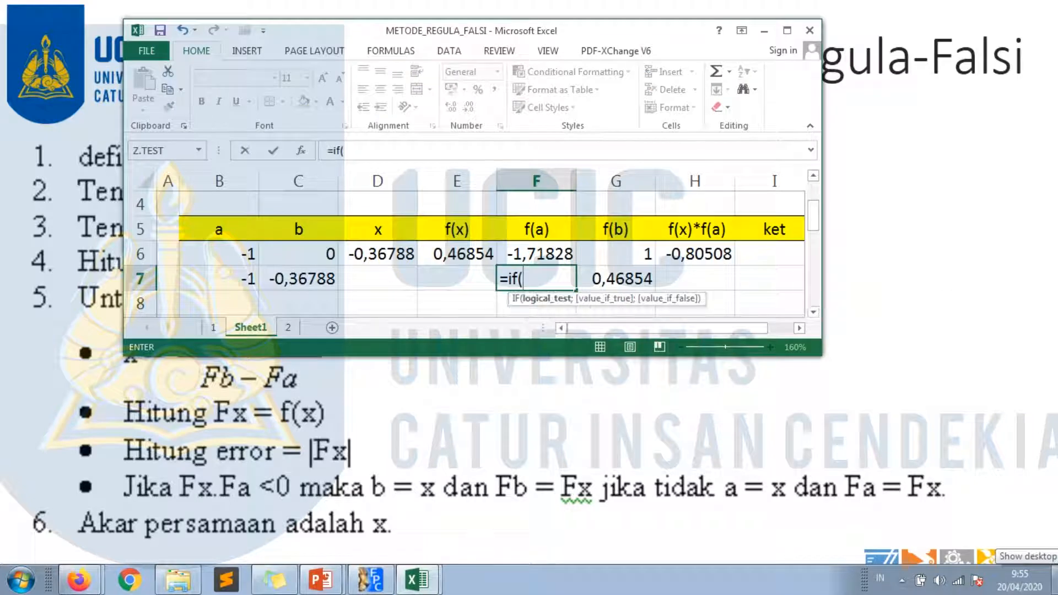
{"action": "left_click", "coordinate": [680, 251]}
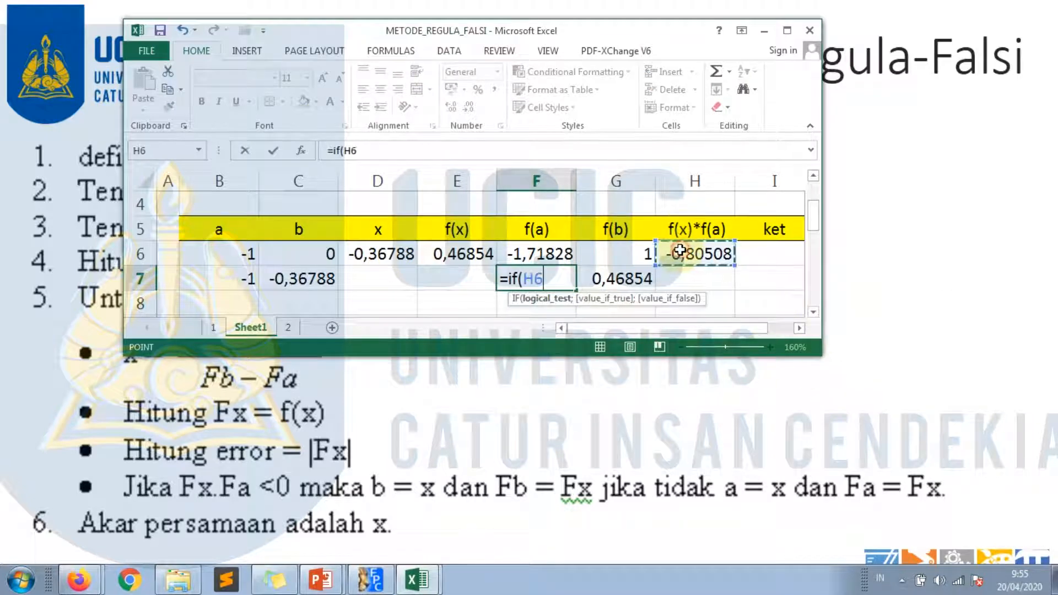
{"action": "type", "text": ">0;"}
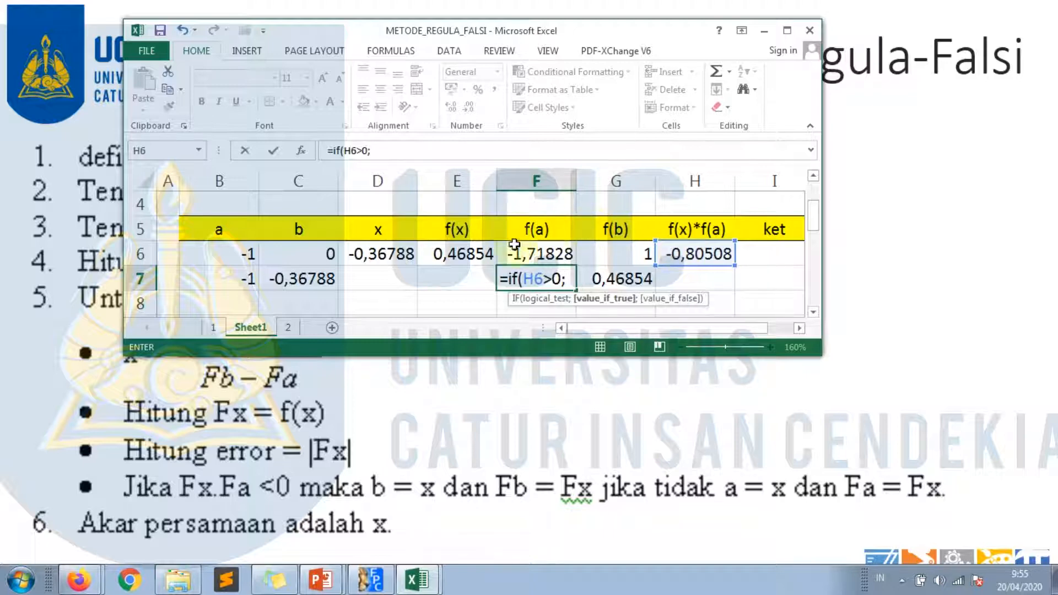
{"action": "left_click", "coordinate": [475, 254]}
{"action": "type", "text": ";"}
{"action": "left_click", "coordinate": [534, 254]}
{"action": "key", "text": "Return"}
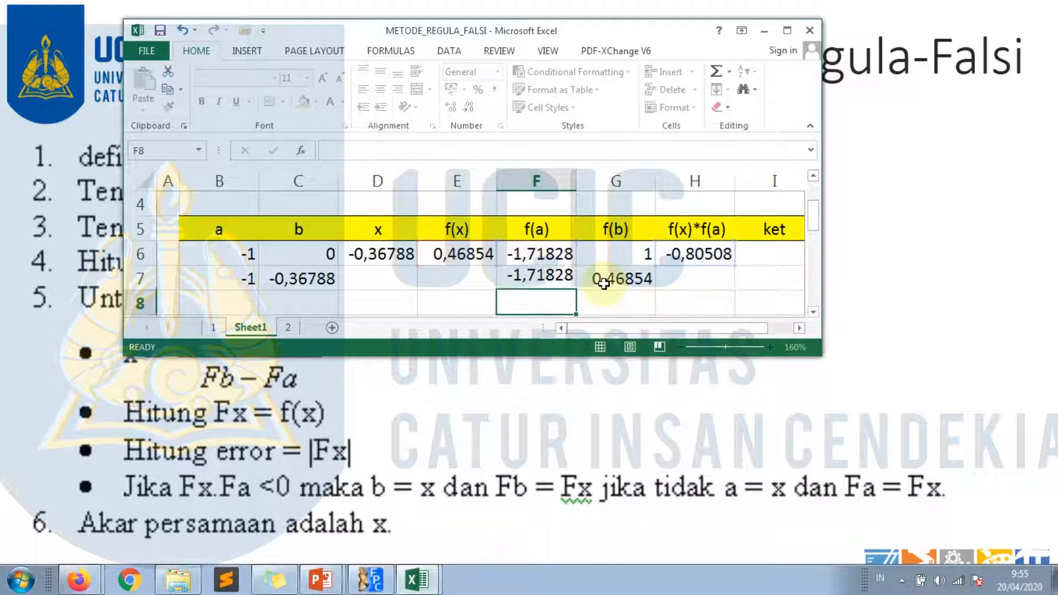
Copy the x formula from cell D6 into D7
{"action": "key", "text": "Up"}
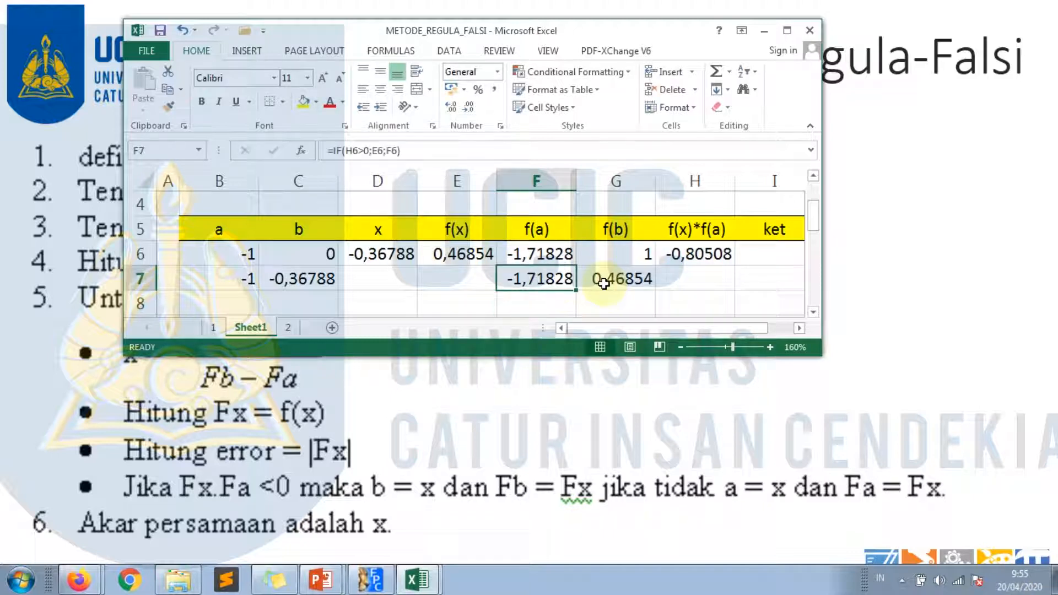
{"action": "key", "text": "Left"}
{"action": "key", "text": "Left"}
{"action": "key", "text": "Up"}
{"action": "key", "text": "ctrl+c"}
{"action": "key", "text": "Down"}
{"action": "key", "text": "Return"}
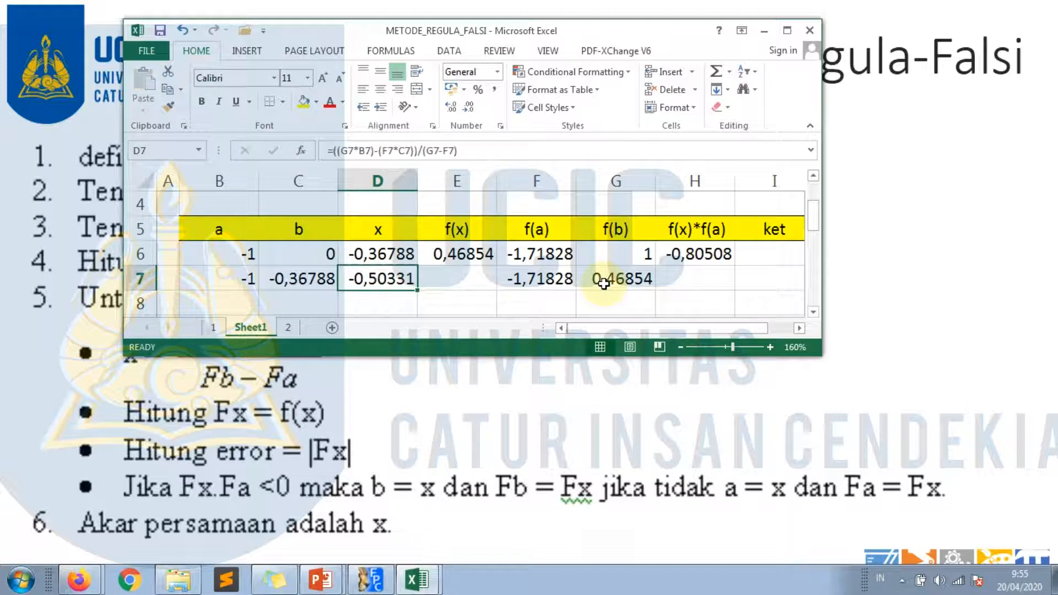
{"action": "key", "text": "F2"}
{"action": "key", "text": "Escape"}
Copy the f(x) formula from cell E6 into E7
{"action": "key", "text": "Right"}
{"action": "key", "text": "Up"}
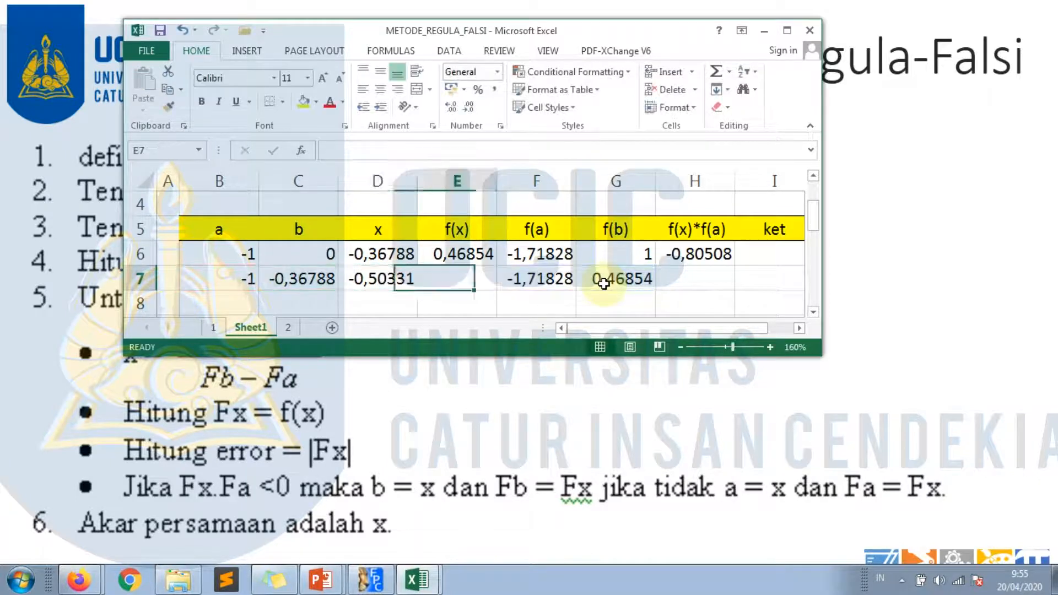
{"action": "key", "text": "ctrl+c"}
{"action": "key", "text": "Down"}
{"action": "key", "text": "Return"}
Copy the f(x)*f(a) formula from cell H6 into H7
{"action": "key", "text": "Right"}
{"action": "key", "text": "Right"}
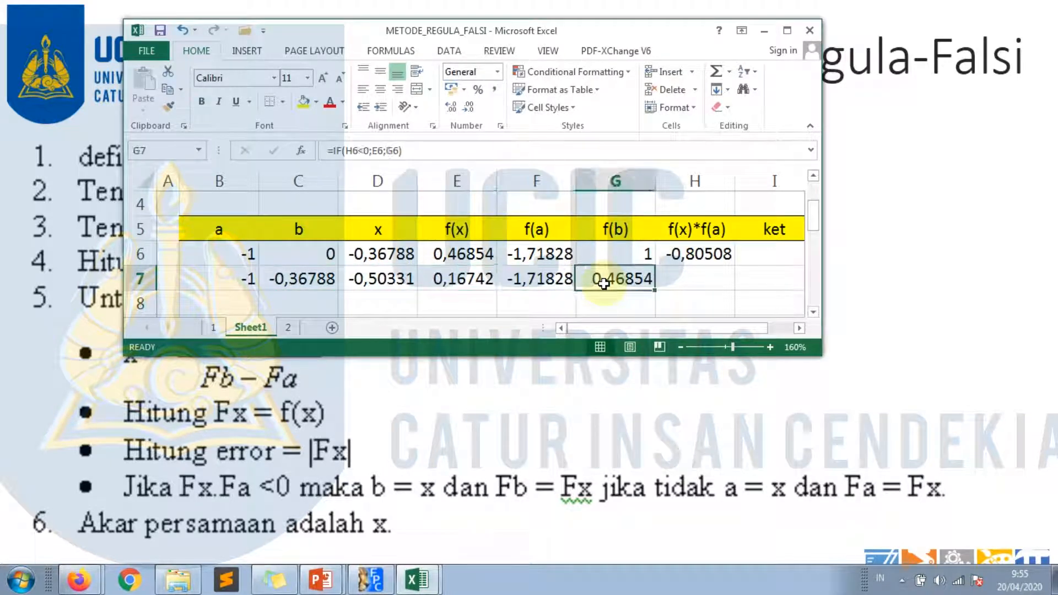
{"action": "key", "text": "Right"}
{"action": "key", "text": "Up"}
{"action": "key", "text": "ctrl+c"}
{"action": "key", "text": "Down"}
{"action": "key", "text": "Return"}
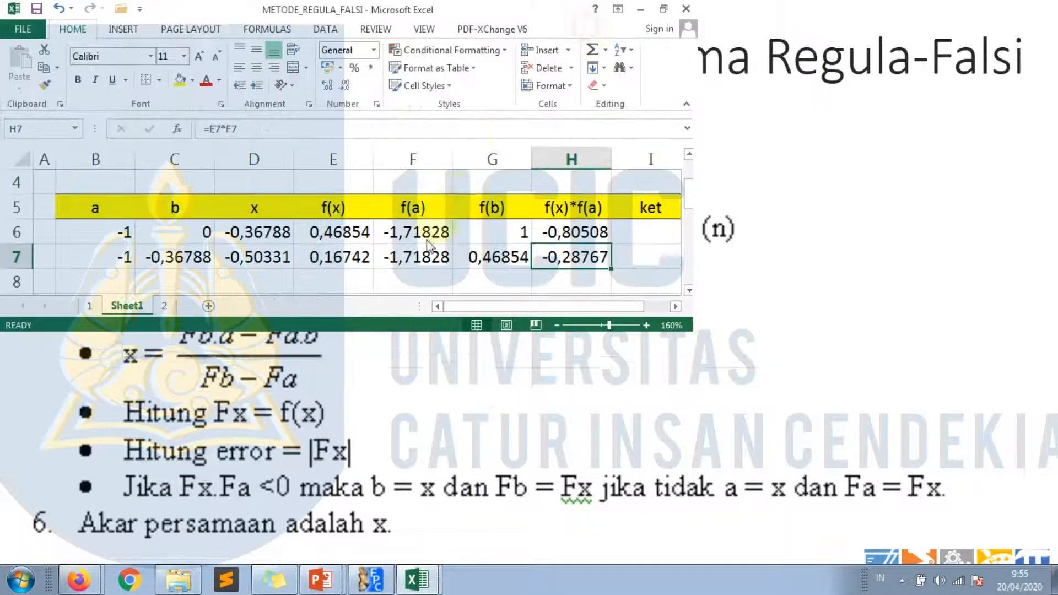
Maximize the workbook window and fill the row 7 formulas in B7:H7 down to row 16
{"action": "double_click", "coordinate": [588, 31]}
{"action": "left_click", "coordinate": [132, 258]}
{"action": "left_click_drag", "start_coordinate": [141, 257], "coordinate": [612, 487]}
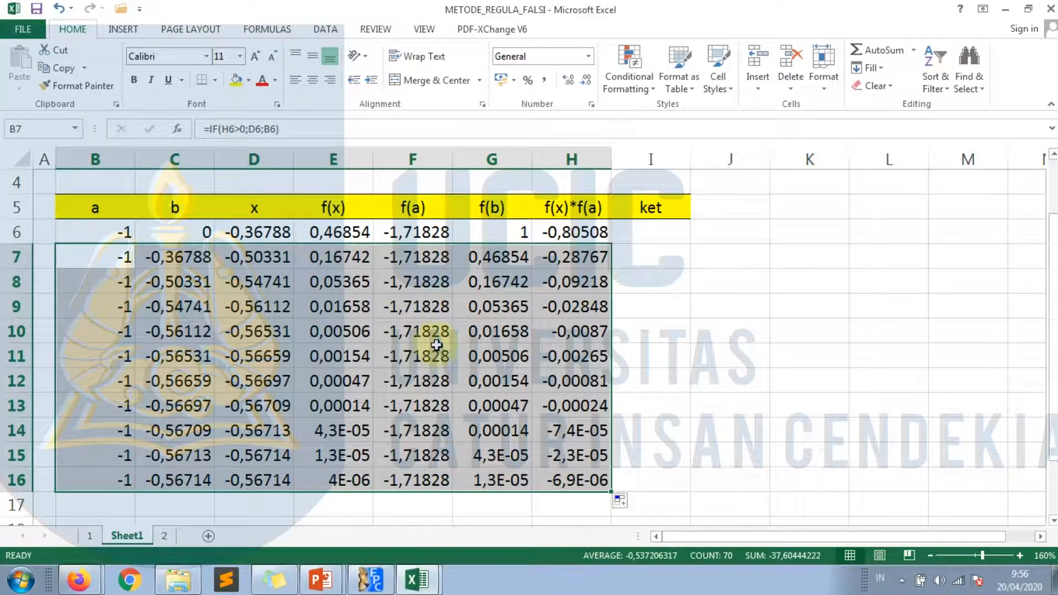
Copy the ket formula from cell I6 of sheet 1 into cell I6 of Sheet1
{"action": "scroll", "coordinate": [437, 345], "scroll_direction": "up", "scroll_amount": 1}
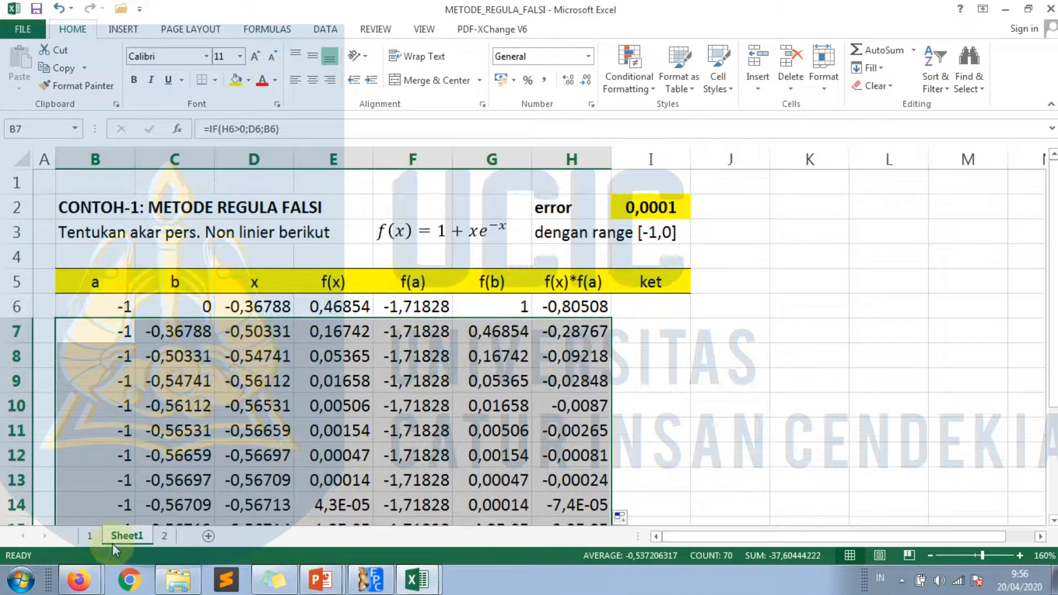
{"action": "left_click", "coordinate": [90, 536]}
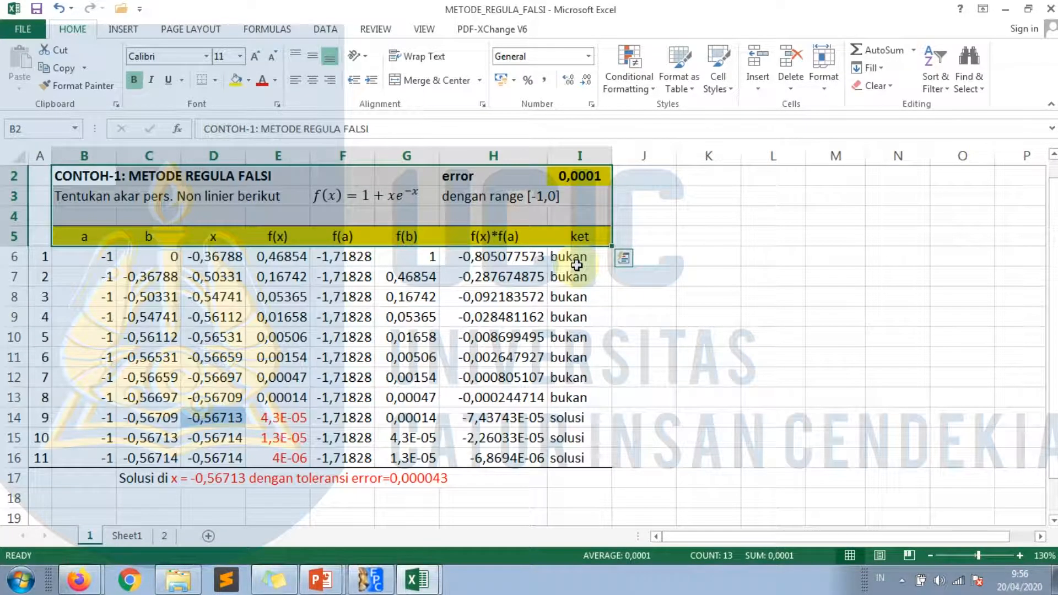
{"action": "left_click", "coordinate": [130, 536]}
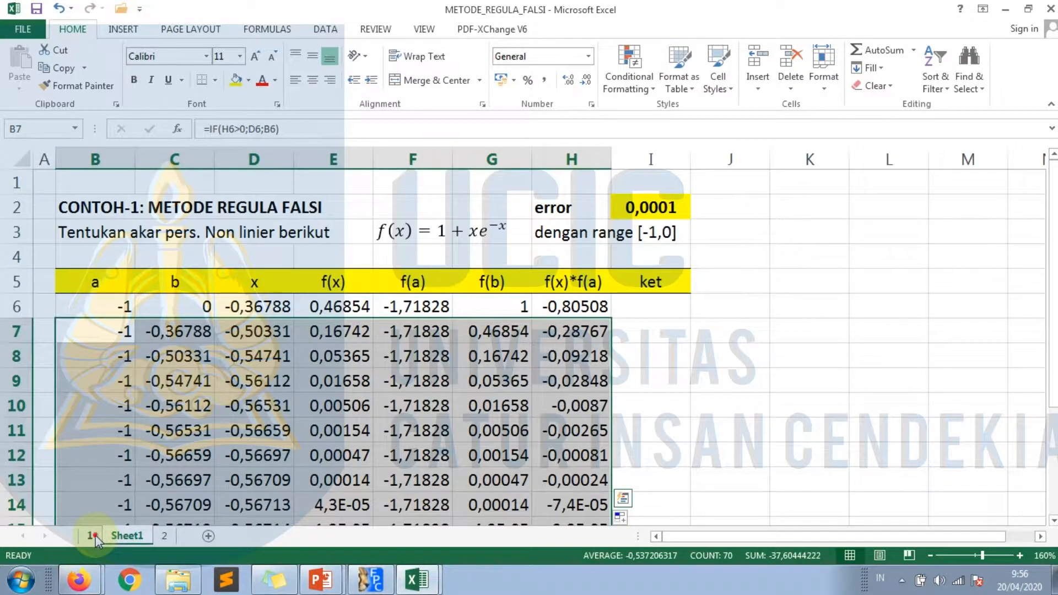
{"action": "left_click", "coordinate": [89, 536]}
{"action": "left_click", "coordinate": [576, 258]}
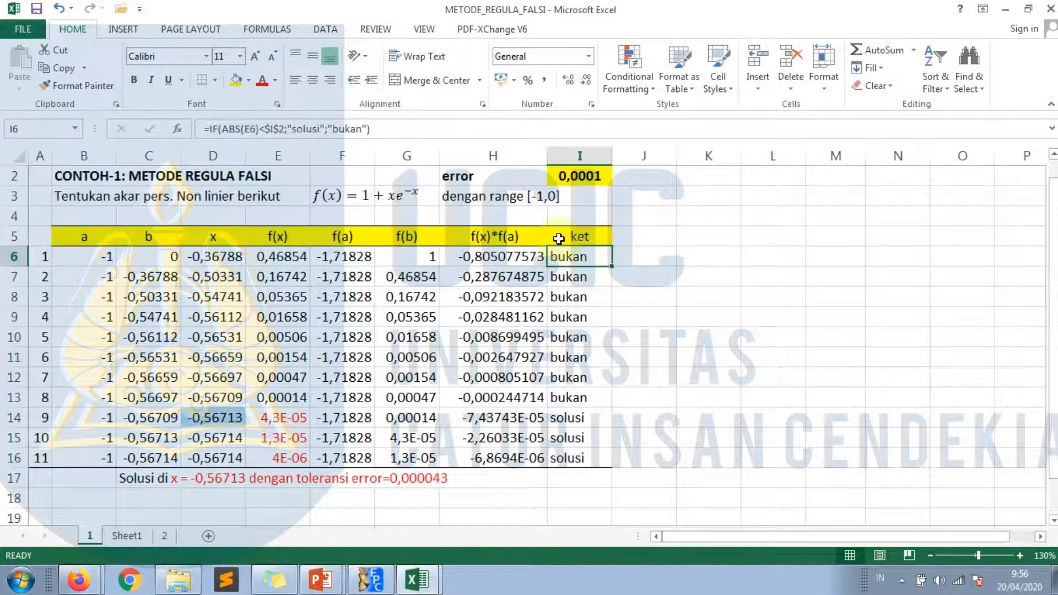
{"action": "key", "text": "ctrl+c"}
{"action": "left_click", "coordinate": [127, 536]}
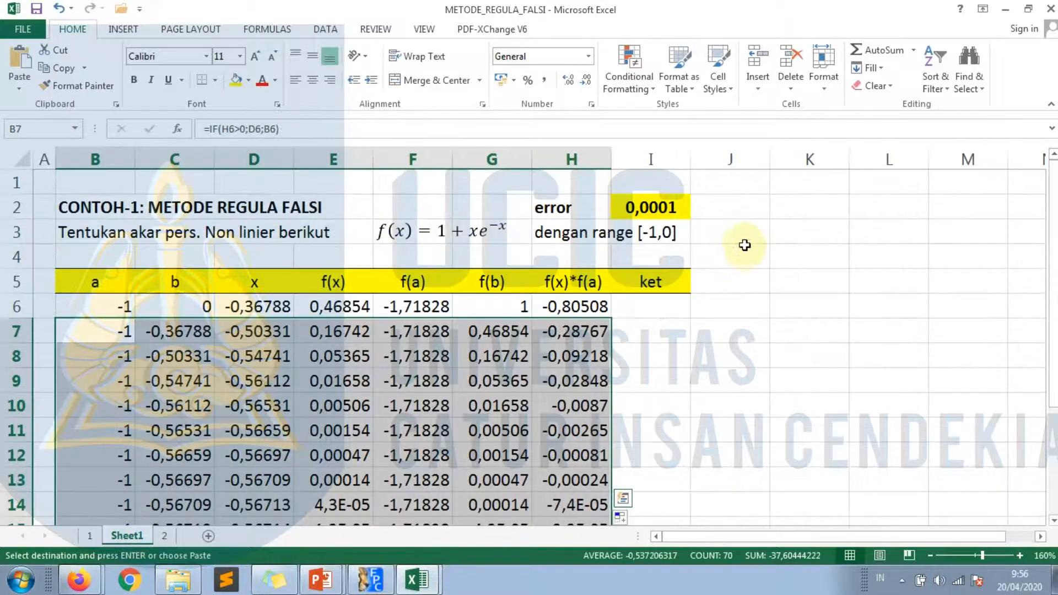
{"action": "left_click", "coordinate": [648, 308]}
{"action": "key", "text": "ctrl+v"}
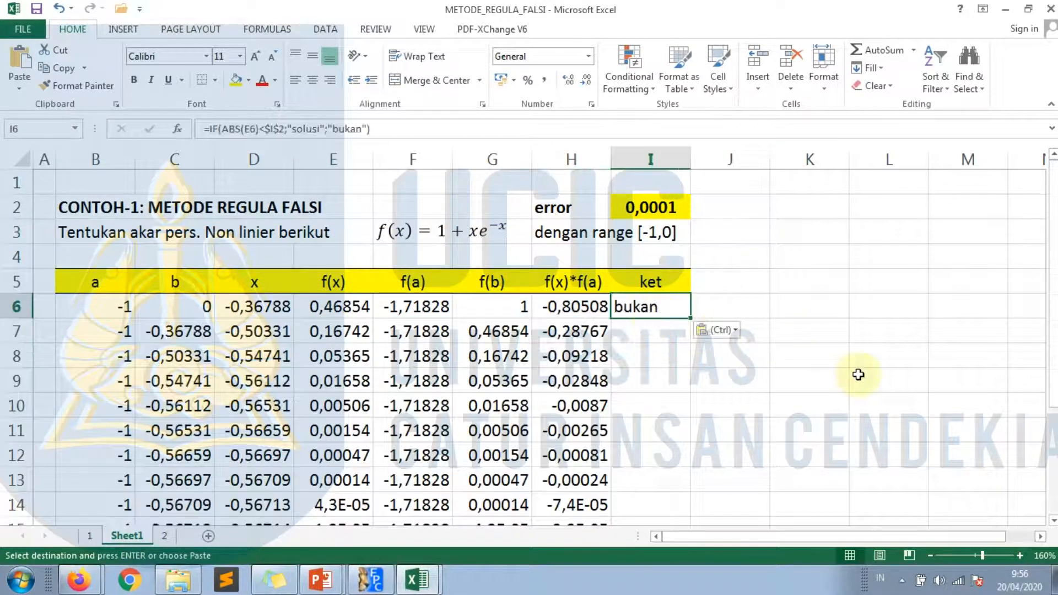
Compare the pasted ket formula in Sheet1 cell I6 with the original in cell I6 of sheet 1
{"action": "key", "text": "F2"}
{"action": "key", "text": "Escape"}
{"action": "left_click", "coordinate": [87, 539]}
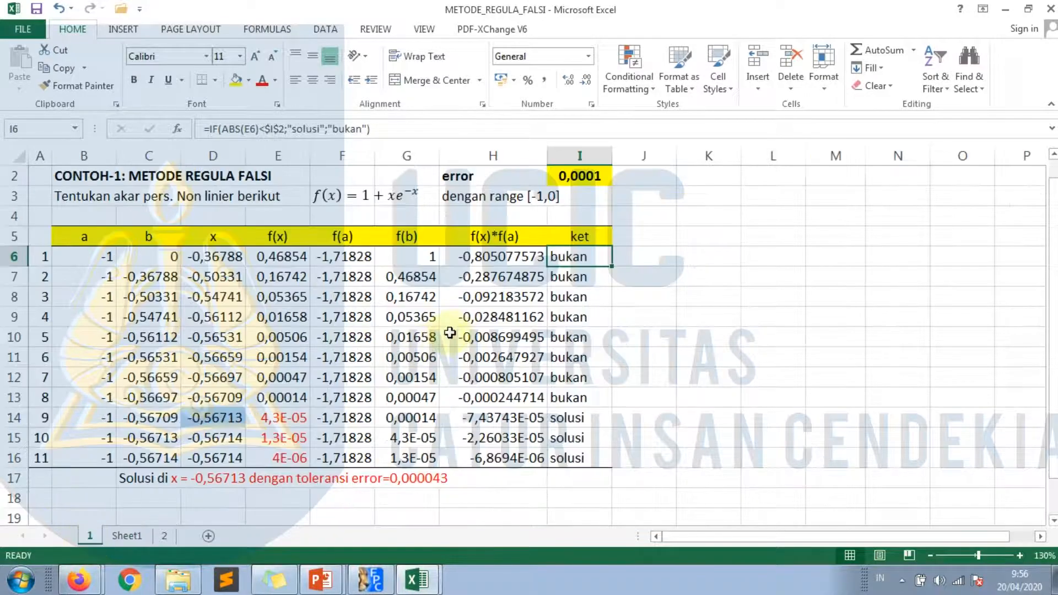
{"action": "key", "text": "F2"}
{"action": "key", "text": "Escape"}
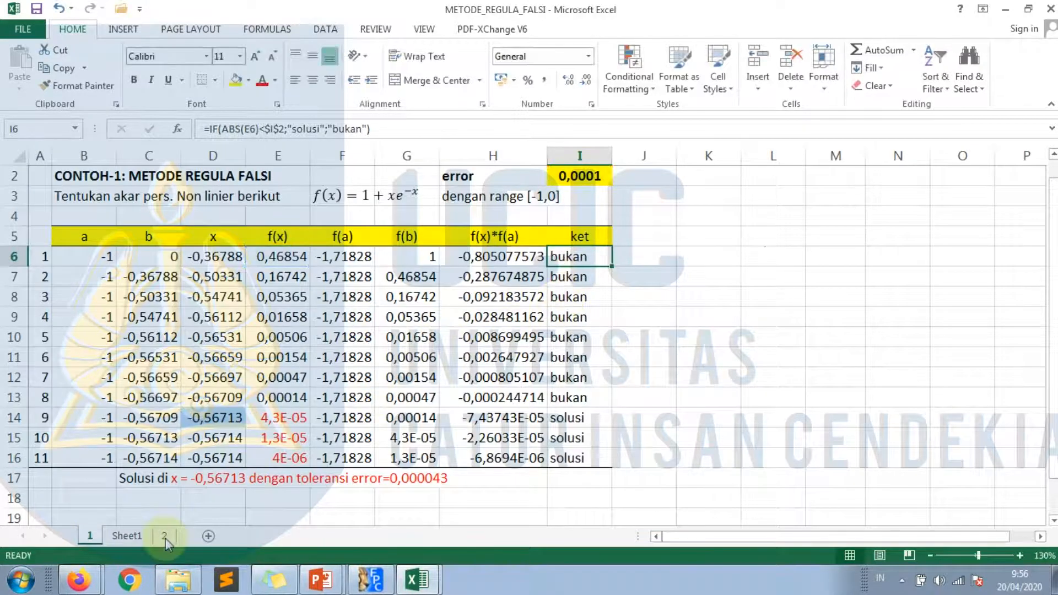
{"action": "left_click", "coordinate": [125, 536]}
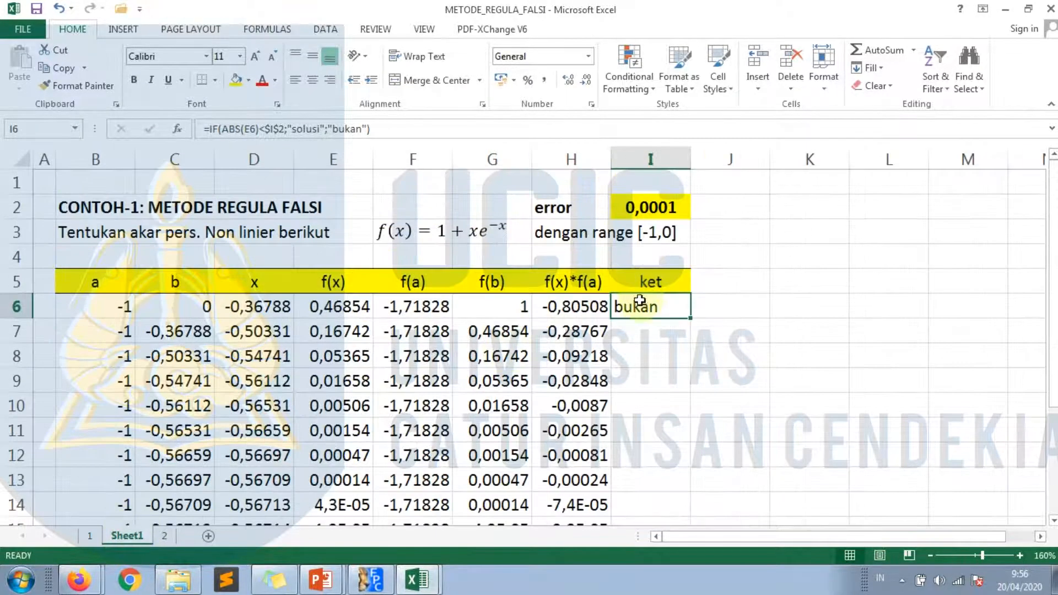
Fill the ket formula from cell I6 down to I16 on Sheet1
{"action": "left_click", "coordinate": [646, 329]}
{"action": "left_click", "coordinate": [658, 310]}
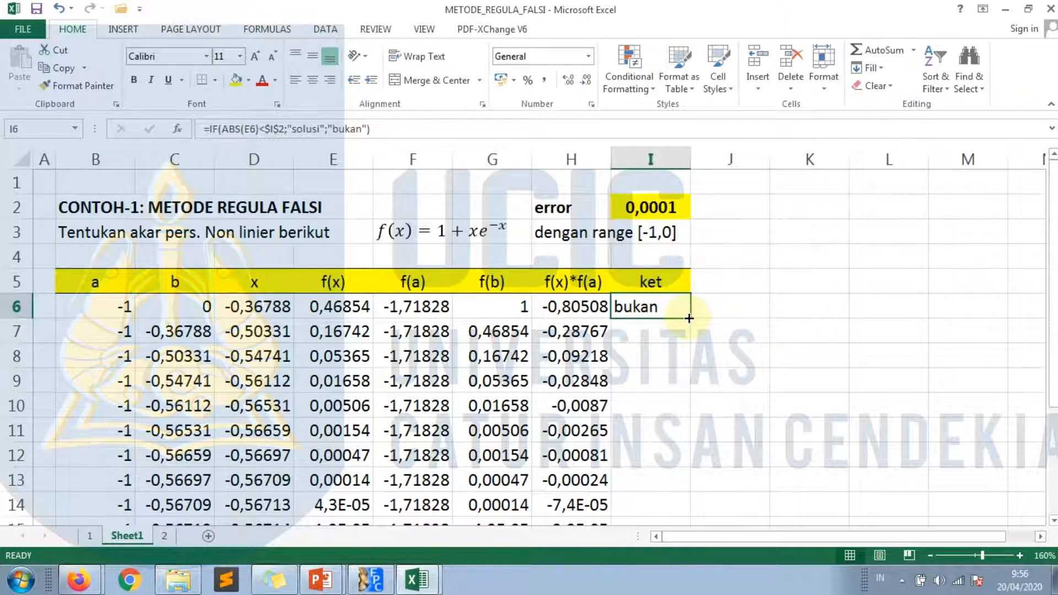
{"action": "key", "text": "F2"}
{"action": "key", "text": "Escape"}
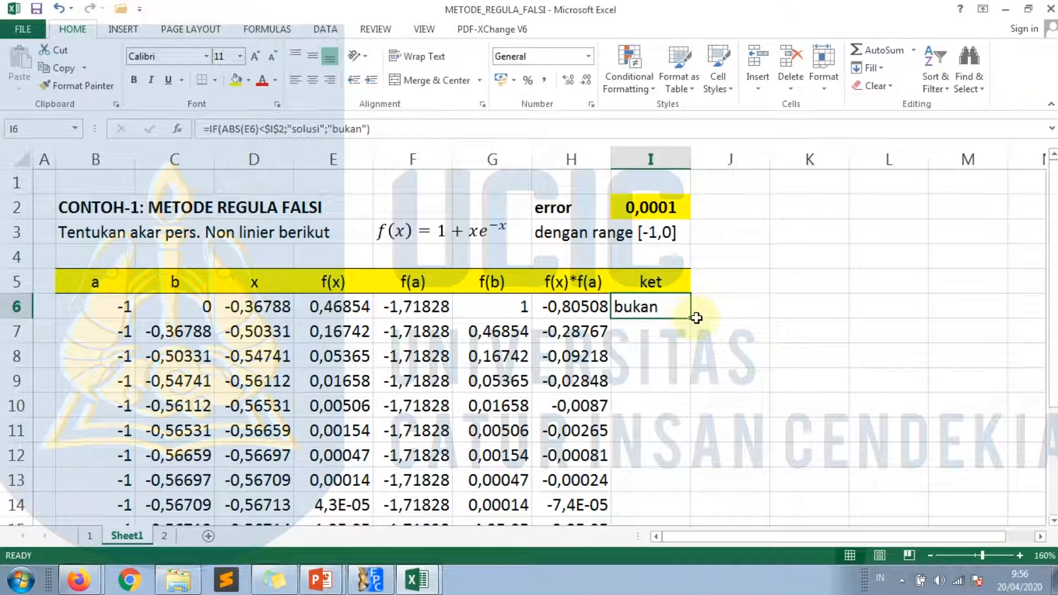
{"action": "left_click_drag", "start_coordinate": [693, 319], "coordinate": [677, 491]}
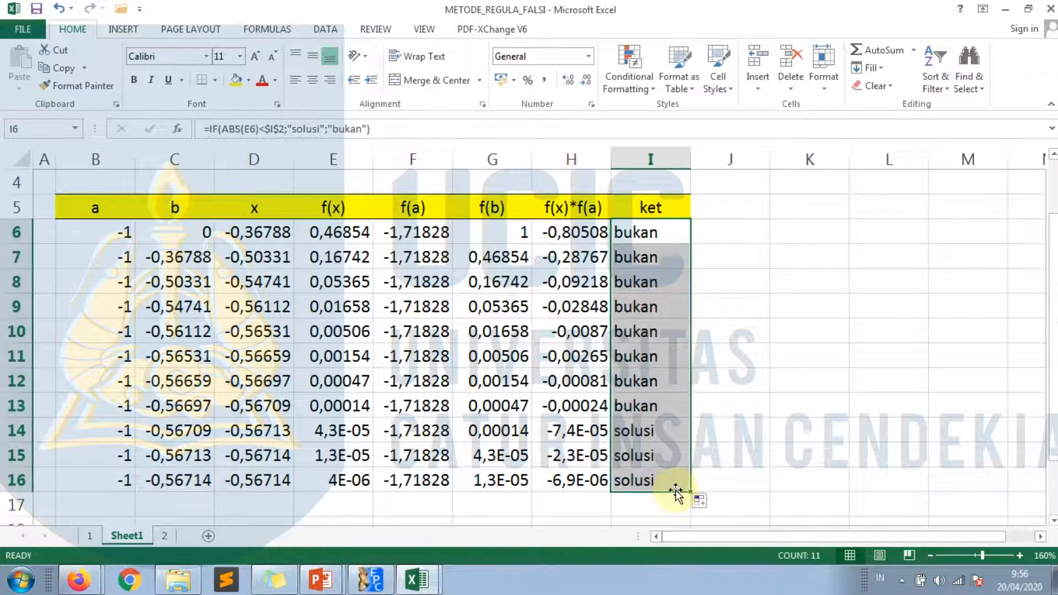
Number the iterations 1 to 11 in cells A6:A16 as a filled series and autofit column A
{"action": "left_click", "coordinate": [44, 234]}
{"action": "type", "text": "1"}
{"action": "key", "text": "Return"}
{"action": "type", "text": "2"}
{"action": "key", "text": "Up"}
{"action": "key", "text": "shift+Down"}
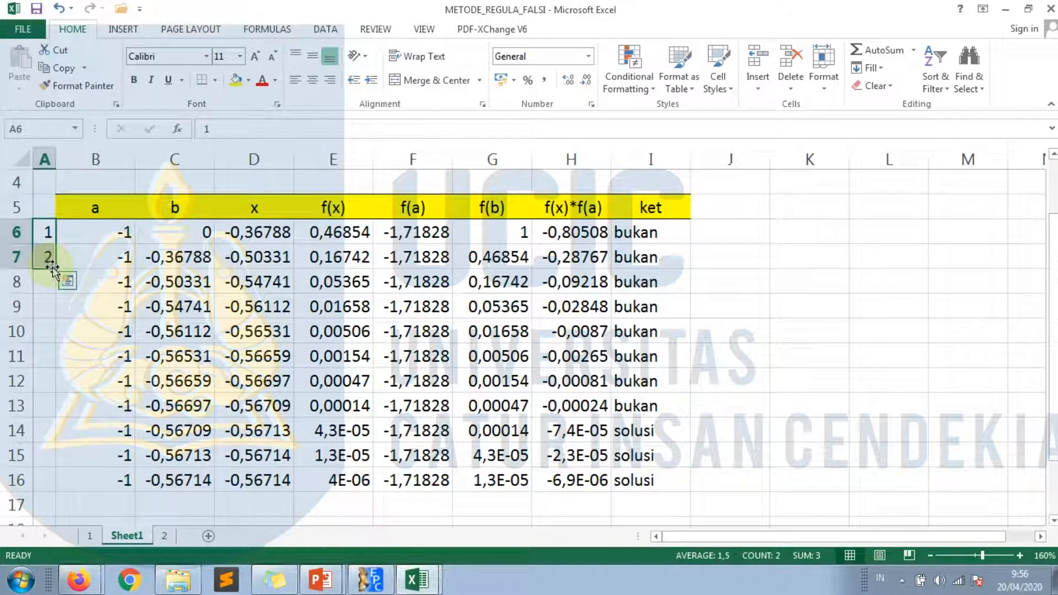
{"action": "left_click_drag", "start_coordinate": [55, 270], "coordinate": [42, 492]}
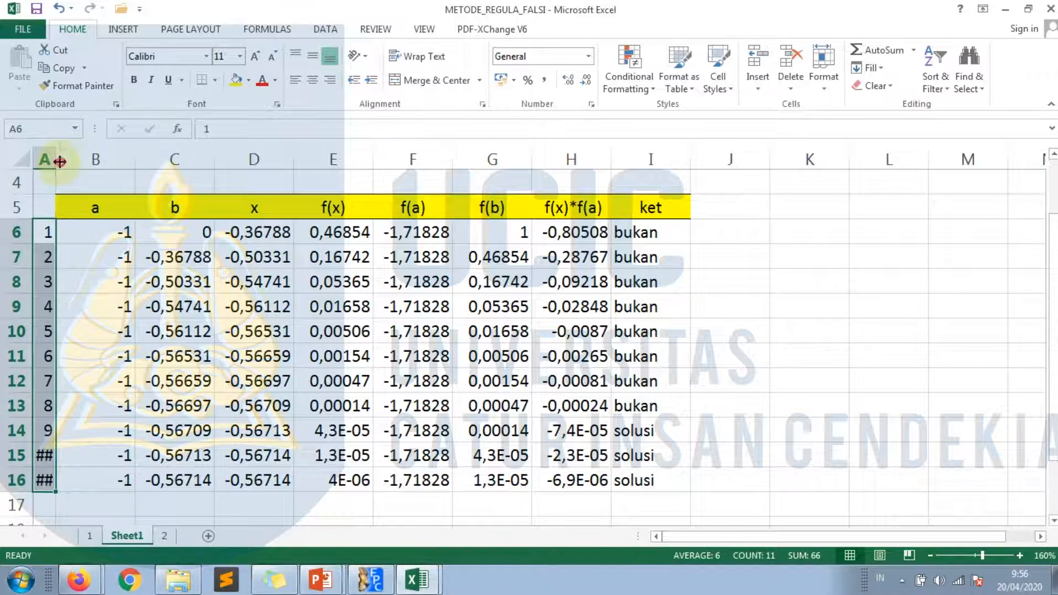
{"action": "double_click", "coordinate": [57, 160]}
Label the iteration number column with the header i in cell A5
{"action": "left_click", "coordinate": [47, 209]}
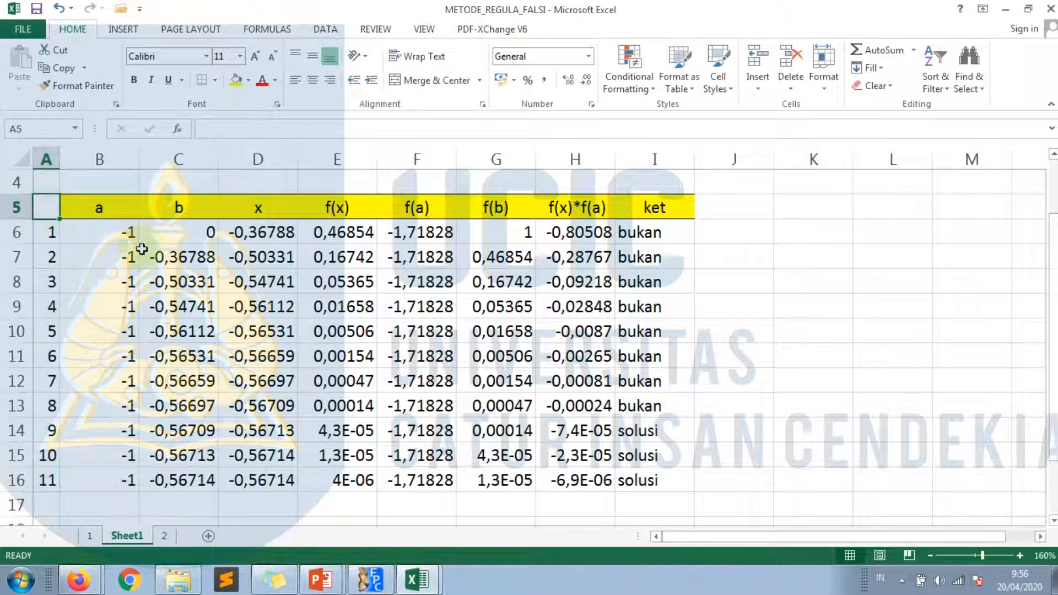
{"action": "type", "text": "i"}
{"action": "scroll", "coordinate": [183, 318], "scroll_direction": "up", "scroll_amount": 1}
{"action": "left_click", "coordinate": [111, 366]}
{"action": "scroll", "coordinate": [108, 419], "scroll_direction": "down", "scroll_amount": 1}
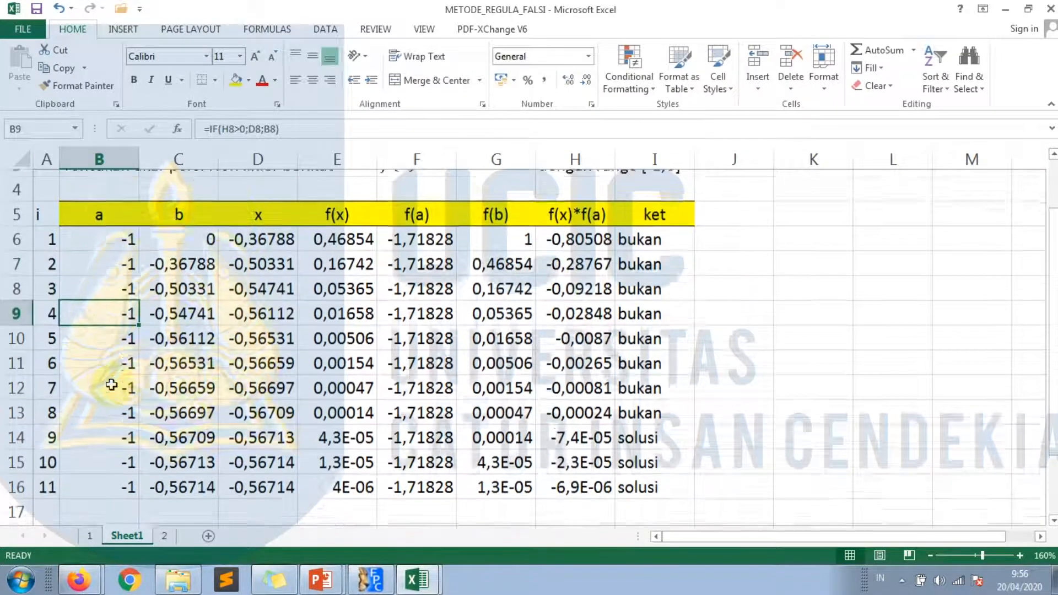
{"action": "scroll", "coordinate": [115, 385], "scroll_direction": "down", "scroll_amount": 1}
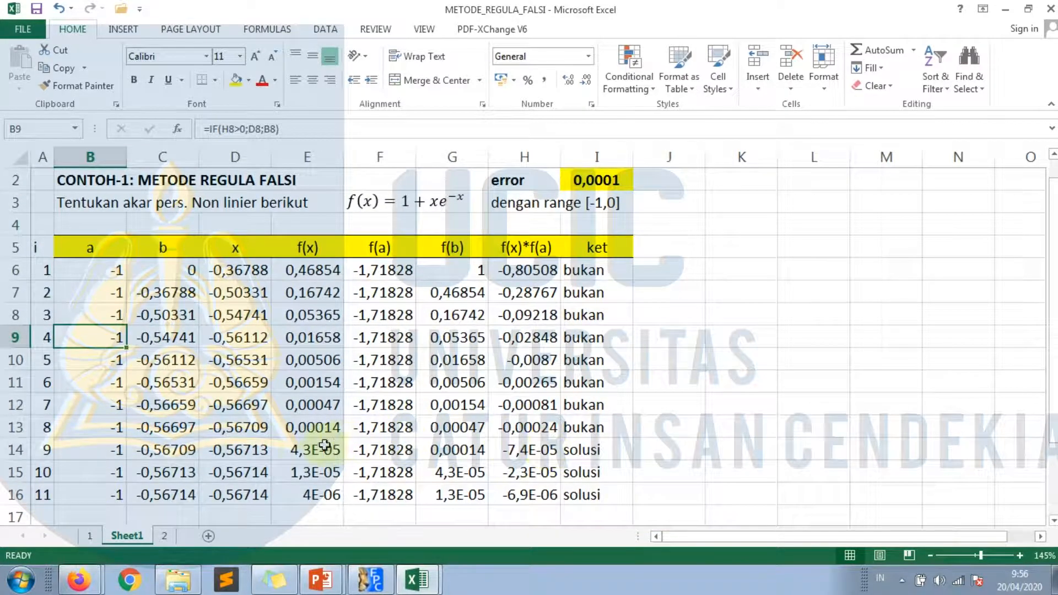
Highlight the x and f(x) cells D14:E14 in yellow and add a bottom border to A14:I16
{"action": "left_click_drag", "start_coordinate": [250, 447], "coordinate": [302, 444]}
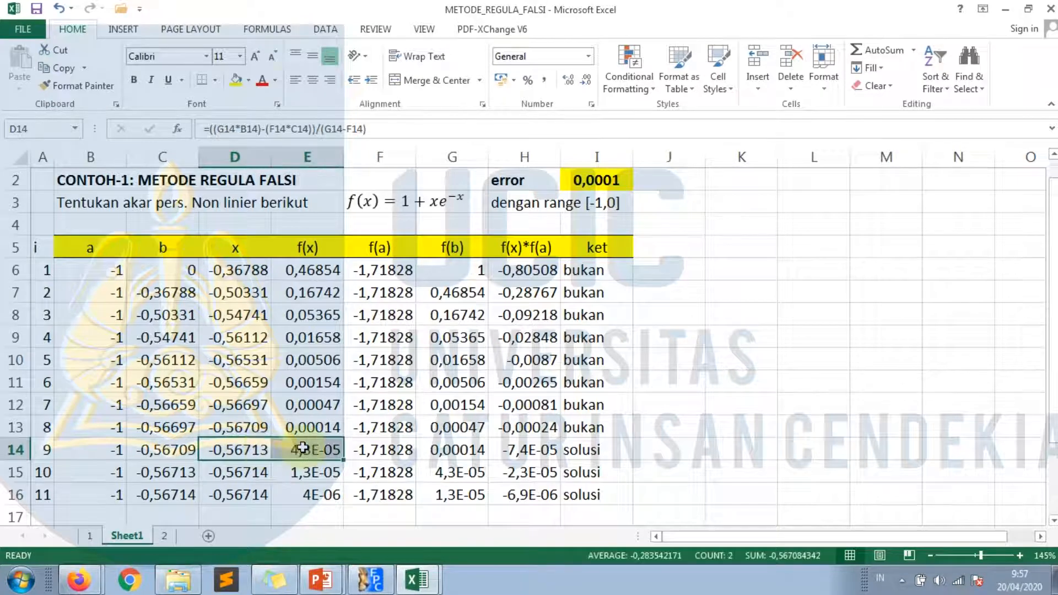
{"action": "left_click", "coordinate": [237, 77]}
{"action": "left_click_drag", "start_coordinate": [41, 496], "coordinate": [627, 441]}
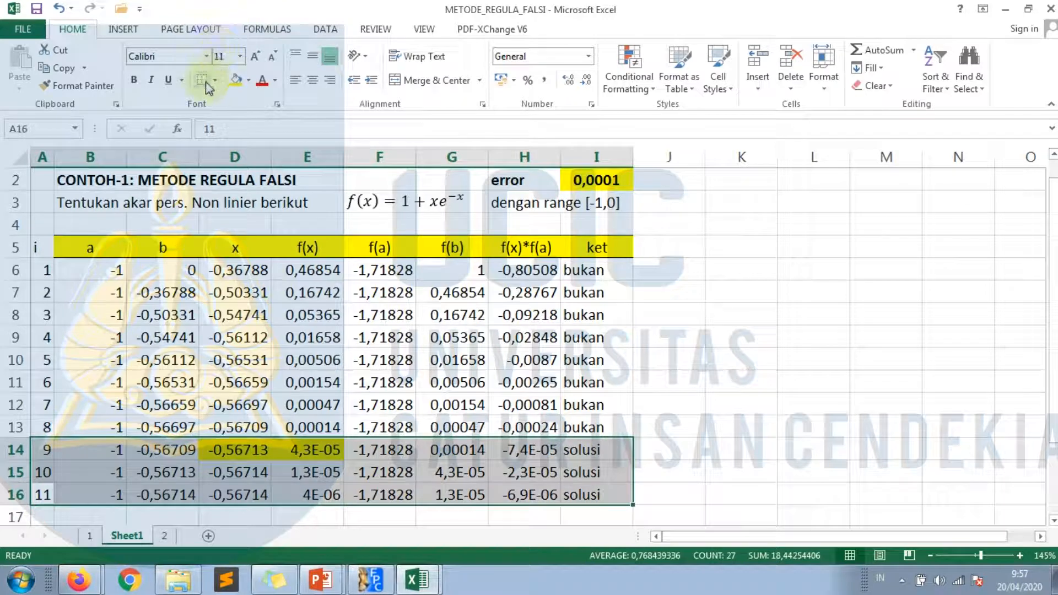
Check f(x) in E13 and x in D14 against the error tolerance, and compare the table with sheet 1
{"action": "left_click", "coordinate": [319, 426]}
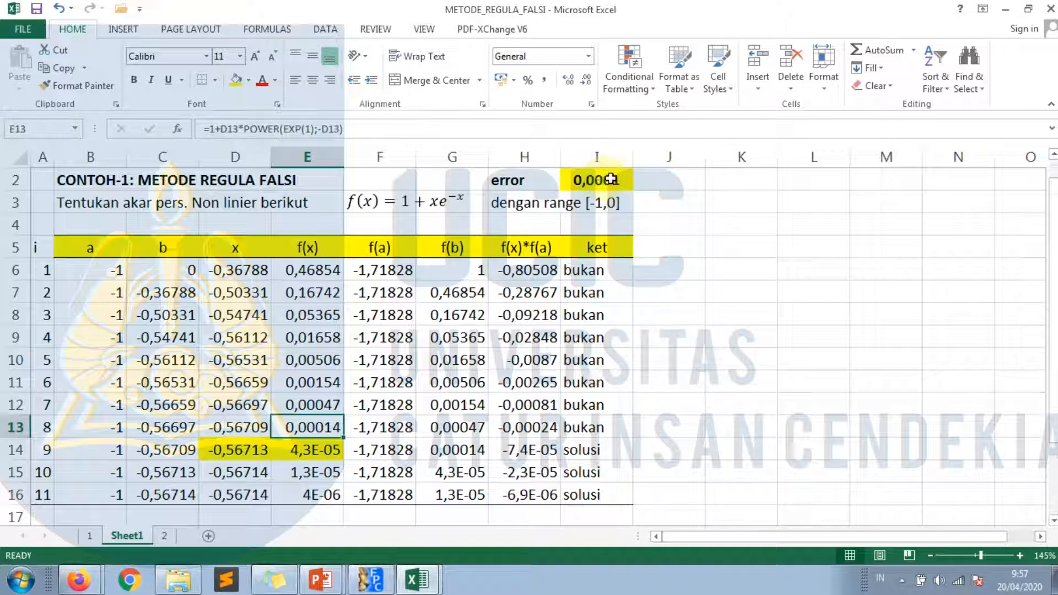
{"action": "left_click", "coordinate": [224, 449]}
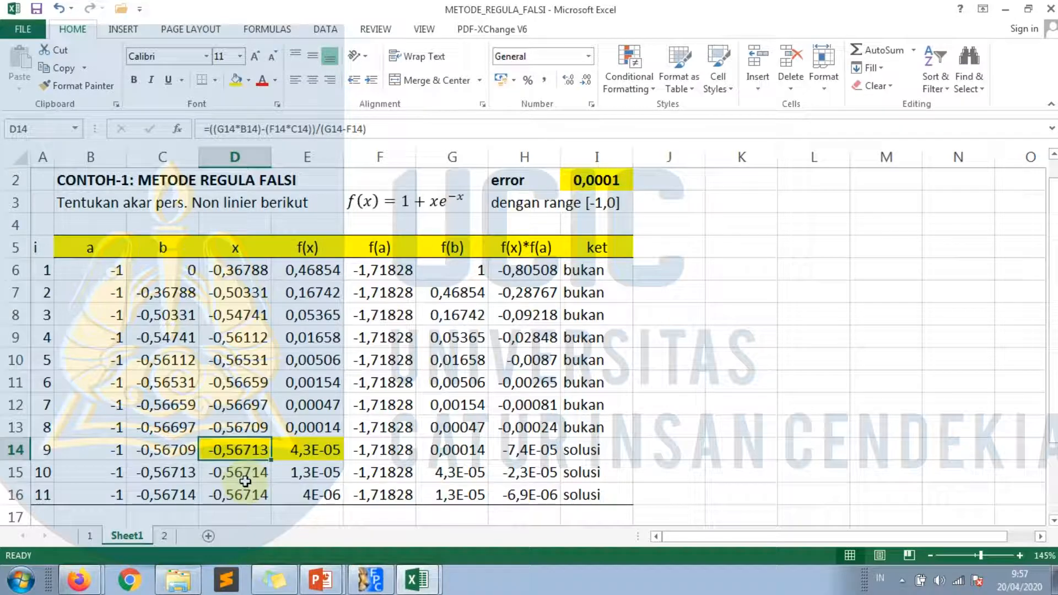
{"action": "scroll", "coordinate": [208, 481], "scroll_direction": "down", "scroll_amount": 1}
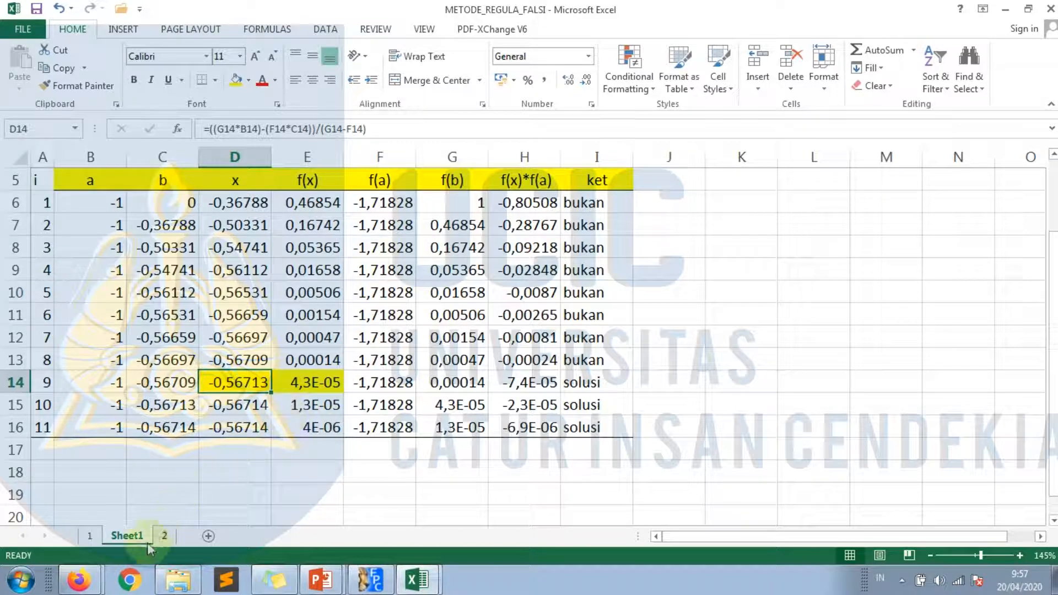
{"action": "left_click", "coordinate": [90, 537]}
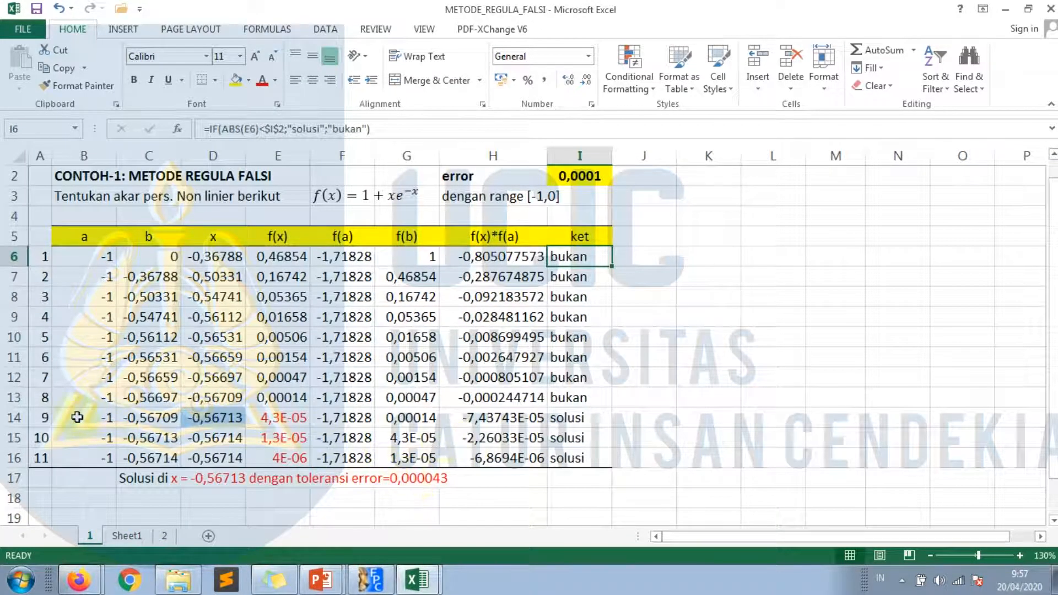
{"action": "left_click", "coordinate": [126, 536]}
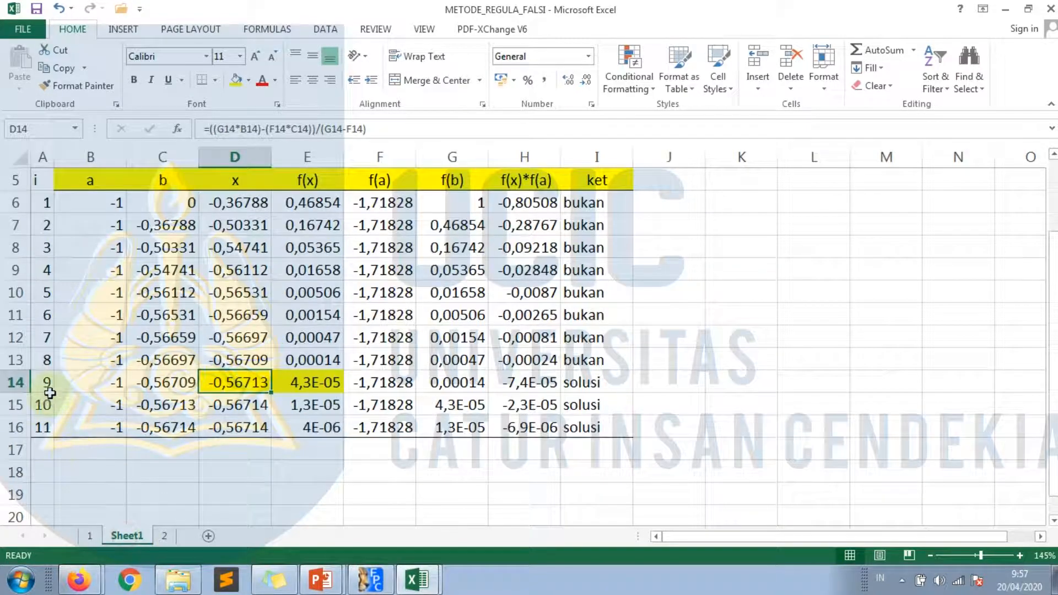
Switch to the PowerPoint slide show and advance past the Contoh-1 solution to the Contoh-2 Regula Falsi slide
{"action": "left_click", "coordinate": [321, 579]}
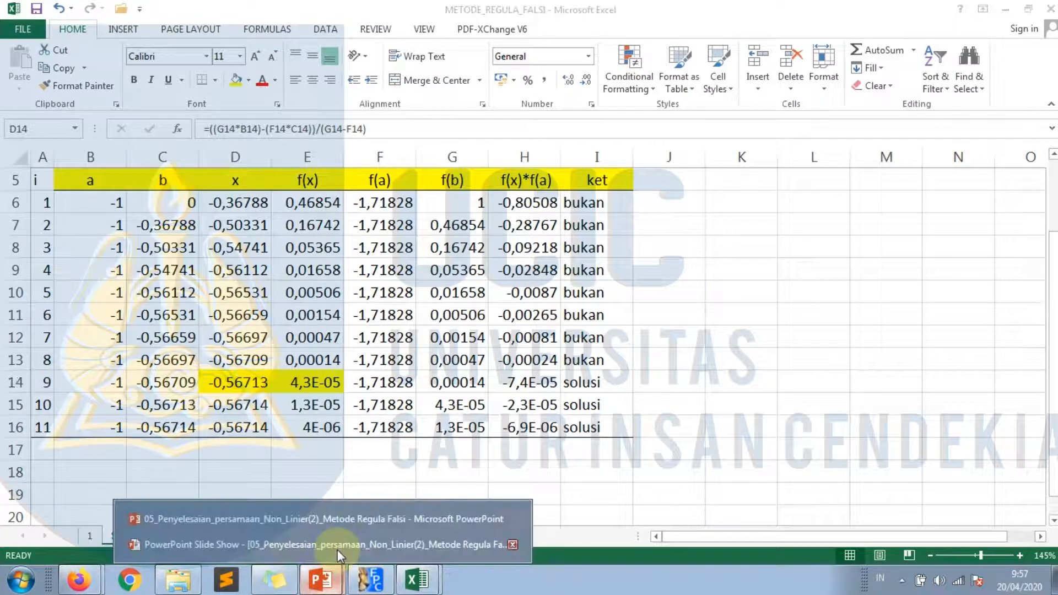
{"action": "left_click", "coordinate": [333, 543]}
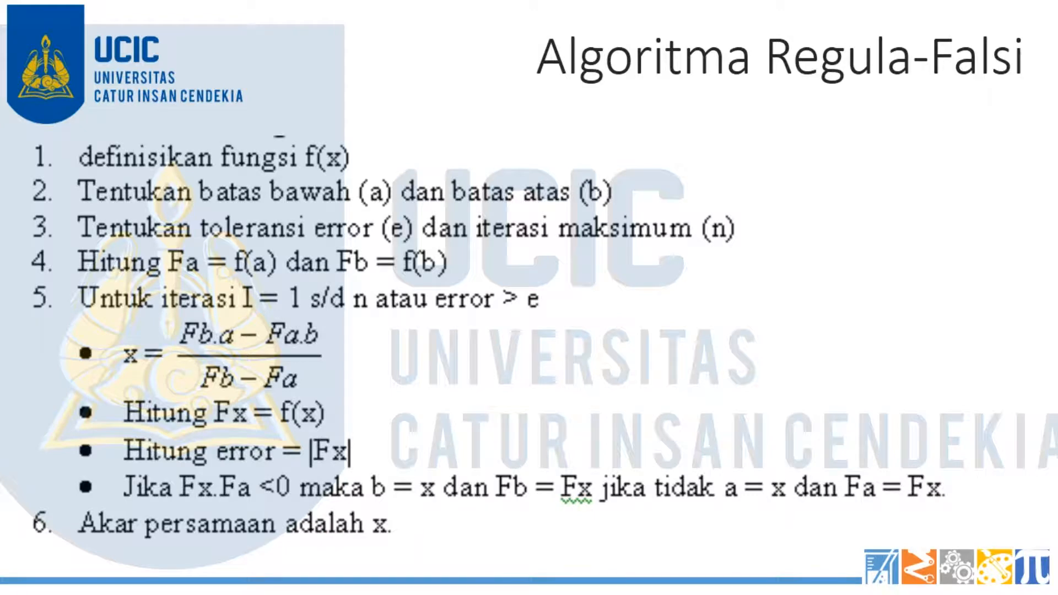
{"action": "key", "text": "Right"}
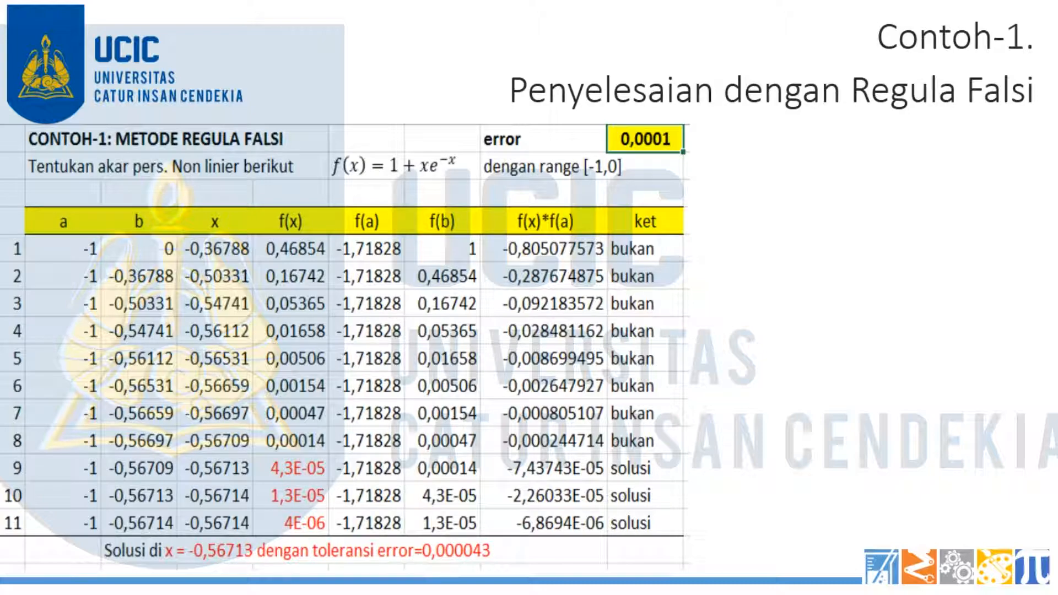
{"action": "key", "text": "Right"}
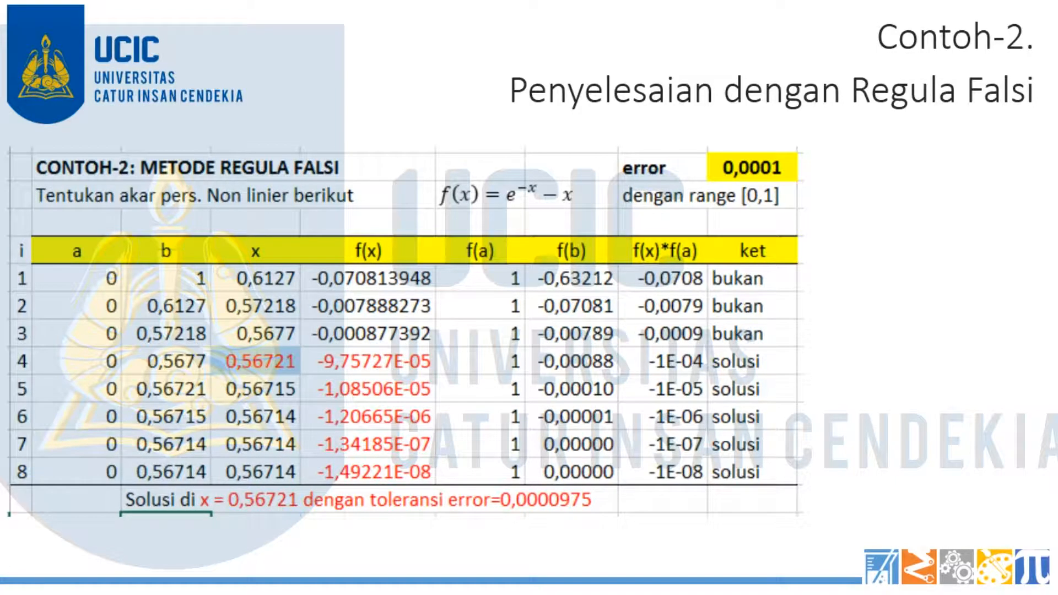
{"action": "key", "text": "Left"}
{"action": "key", "text": "Right"}
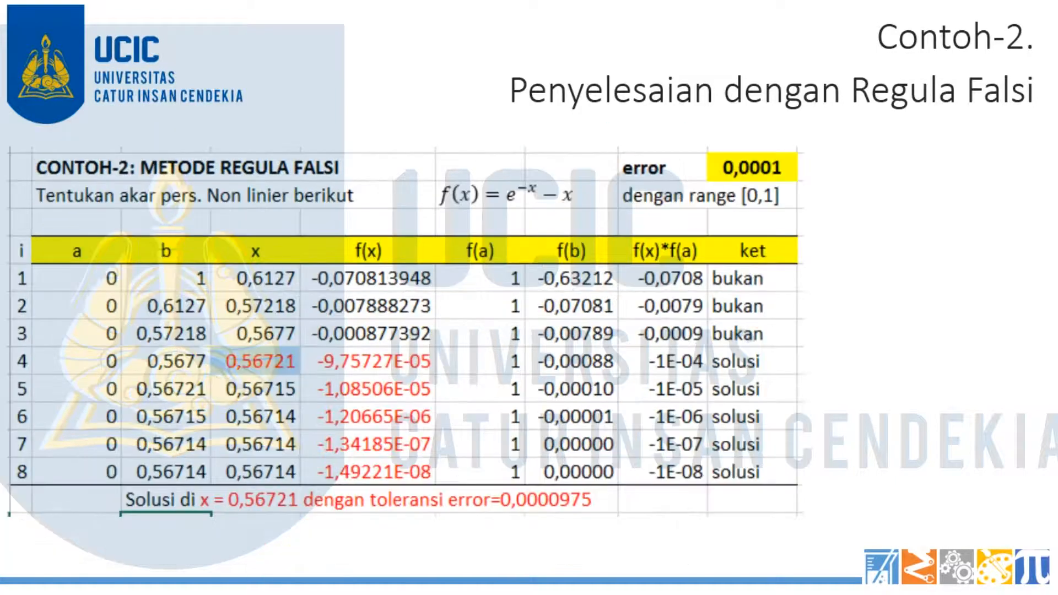